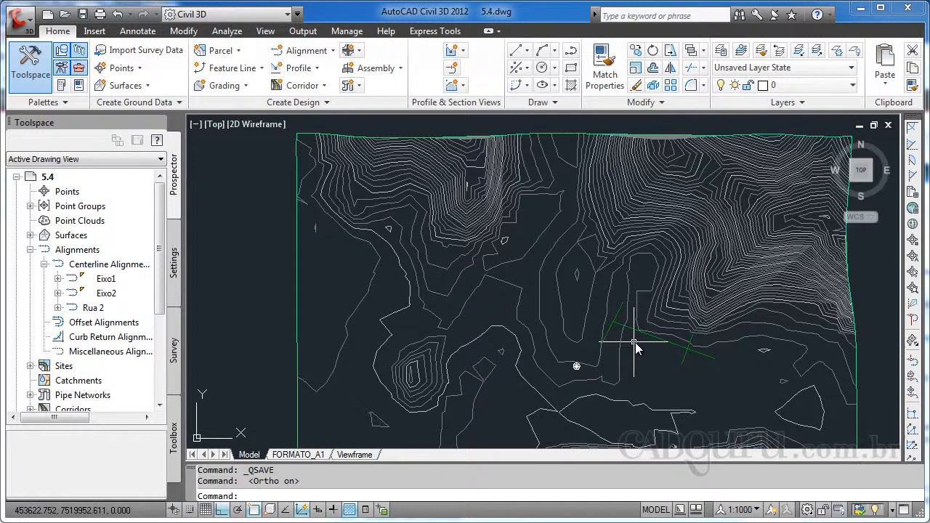
Examine the crossing of the Eixo1 and Eixo2 alignments on the terrain
{"action": "mouse_move", "coordinate": [636, 348]}
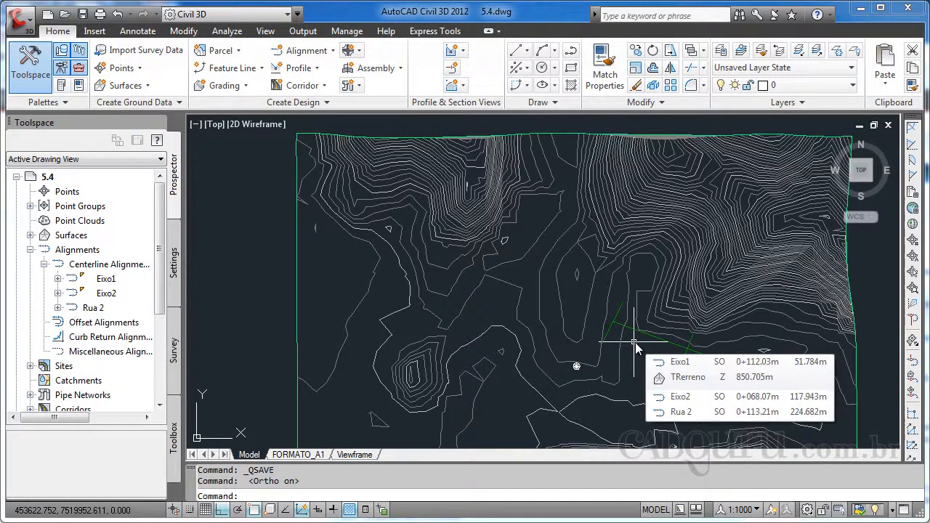
{"action": "left_click", "coordinate": [608, 135]}
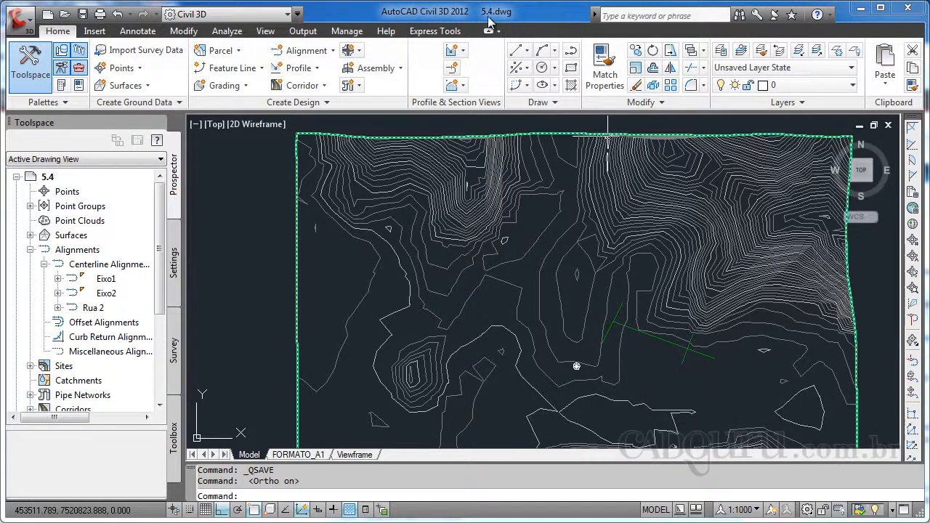
{"action": "key", "text": "Escape"}
{"action": "scroll", "coordinate": [646, 320], "scroll_direction": "up", "scroll_amount": 5}
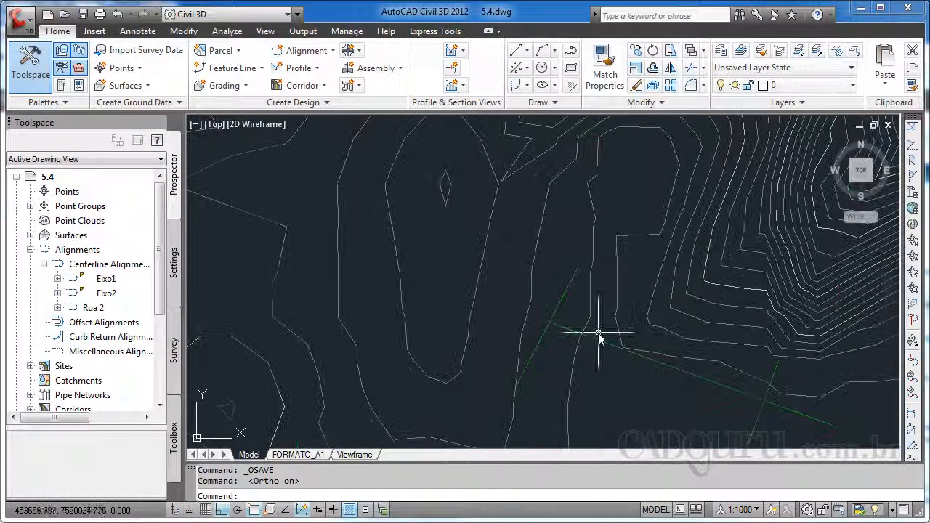
{"action": "left_click", "coordinate": [761, 401]}
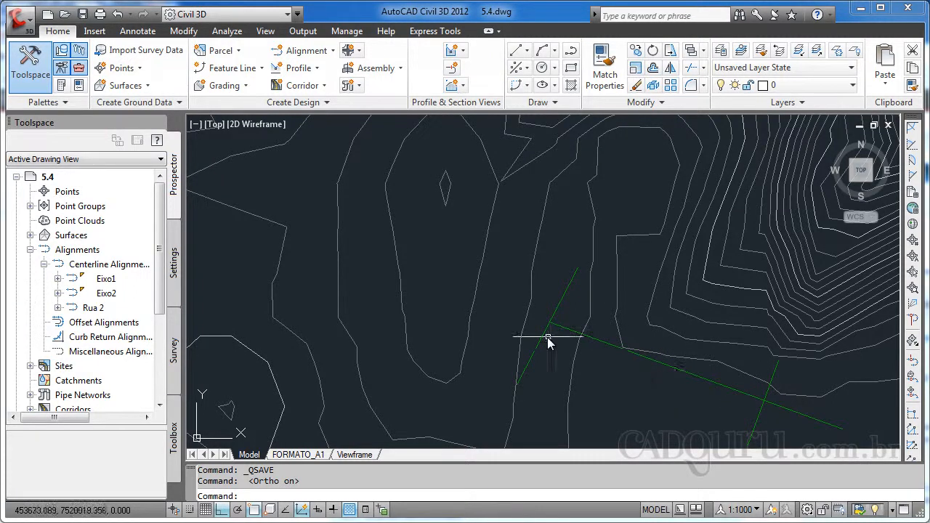
{"action": "scroll", "coordinate": [548, 340], "scroll_direction": "up", "scroll_amount": 3}
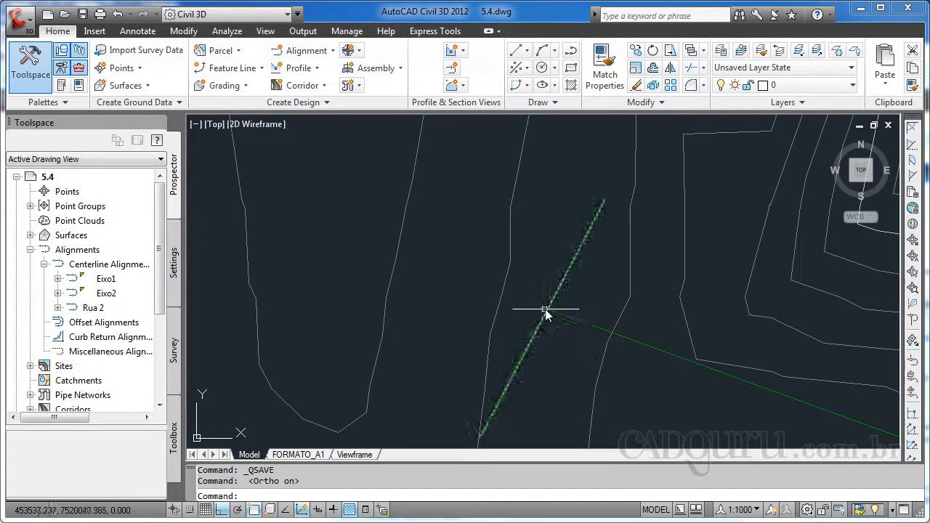
{"action": "scroll", "coordinate": [683, 358], "scroll_direction": "down", "scroll_amount": 5}
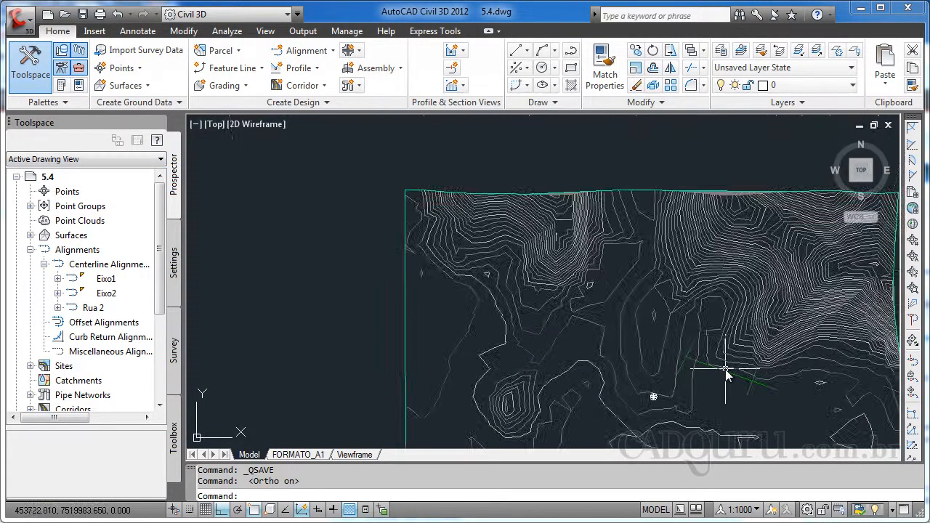
{"action": "scroll", "coordinate": [632, 305], "scroll_direction": "up", "scroll_amount": 4}
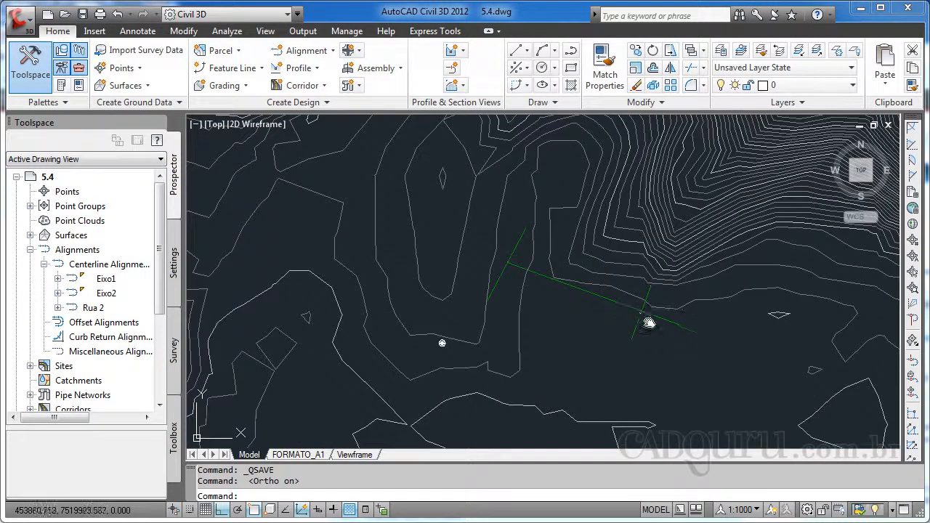
{"action": "scroll", "coordinate": [508, 268], "scroll_direction": "up", "scroll_amount": 3}
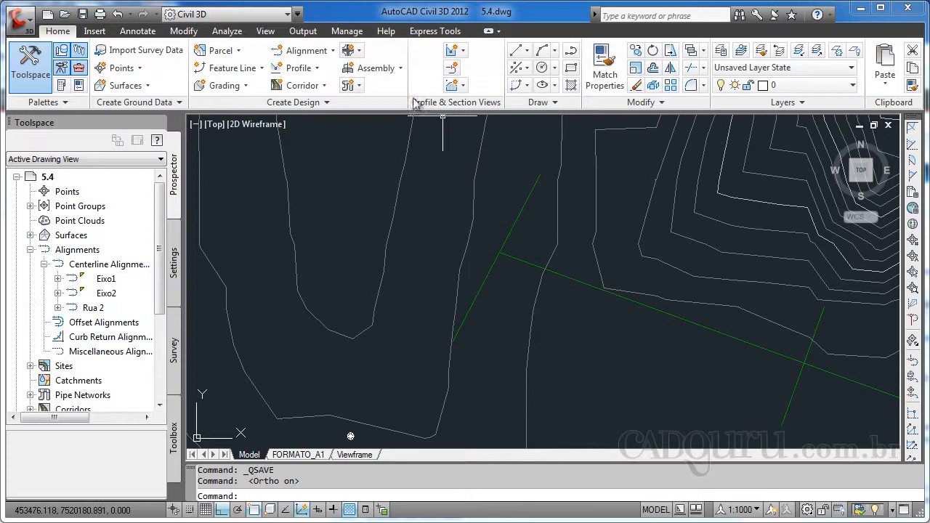
Start the Create Intersection command at the point where Eixo1 and Eixo2 cross
{"action": "left_click", "coordinate": [365, 57]}
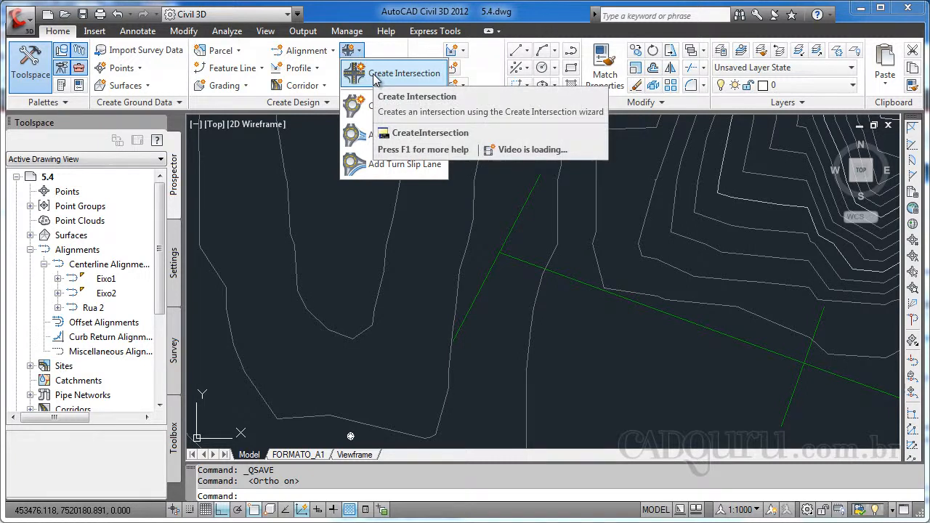
{"action": "left_click", "coordinate": [374, 77]}
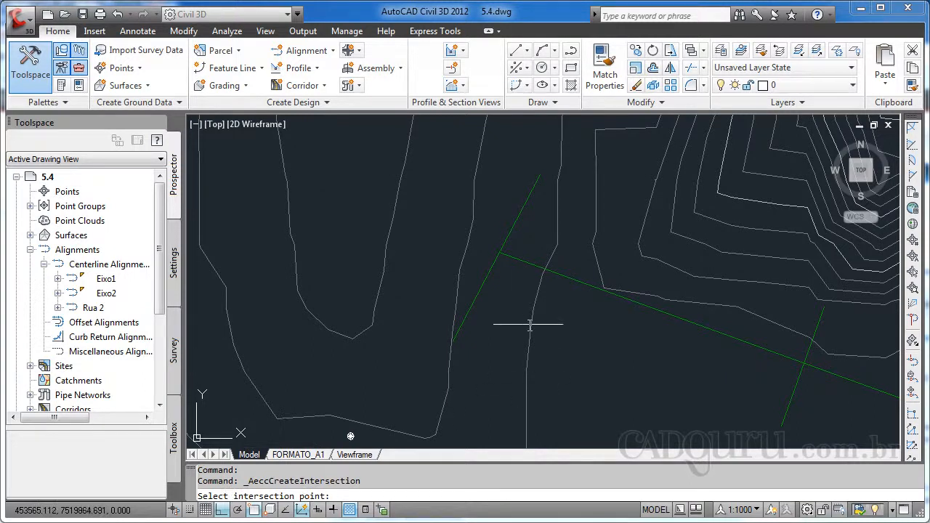
{"action": "left_click", "coordinate": [501, 253]}
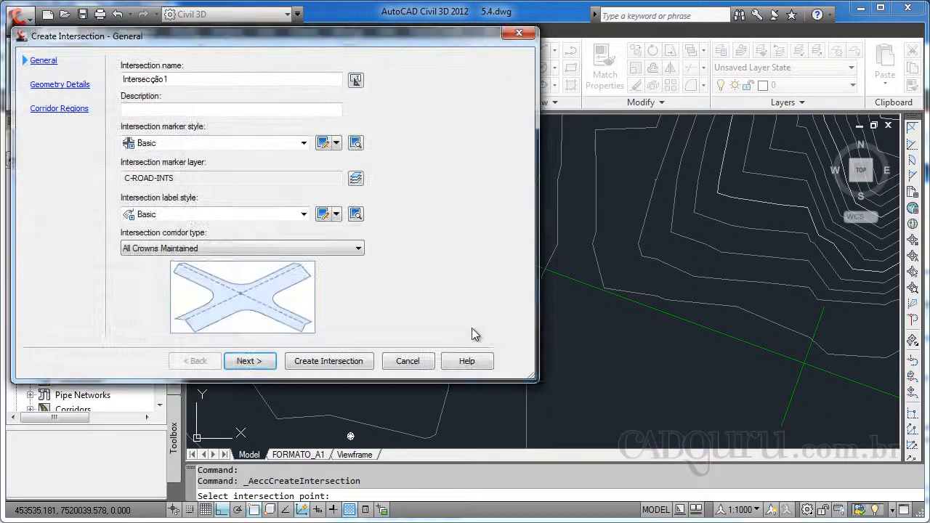
{"action": "left_click_drag", "start_coordinate": [217, 44], "coordinate": [313, 65]}
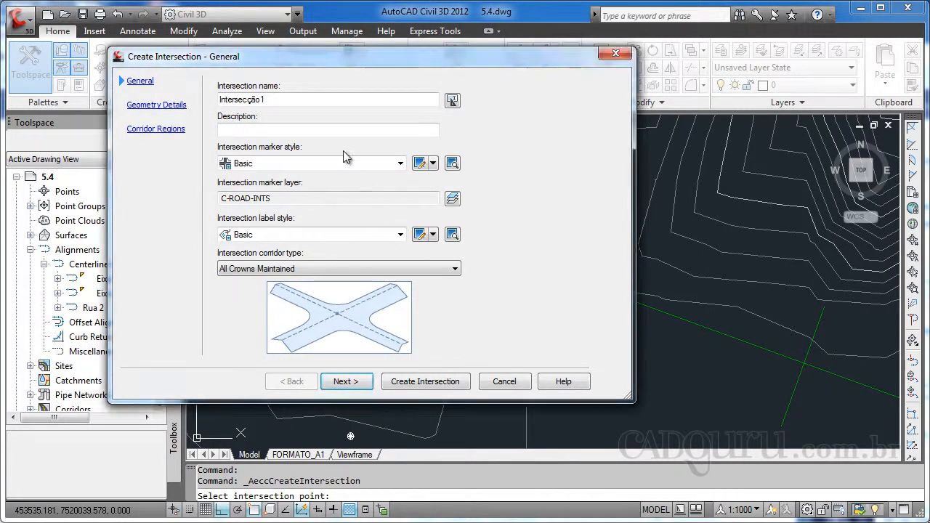
Name the intersection Junção 1
{"action": "left_click", "coordinate": [262, 99]}
{"action": "key", "text": "BackSpace"}
{"action": "type", "text": "1"}
{"action": "left_click_drag", "start_coordinate": [281, 99], "coordinate": [200, 111]}
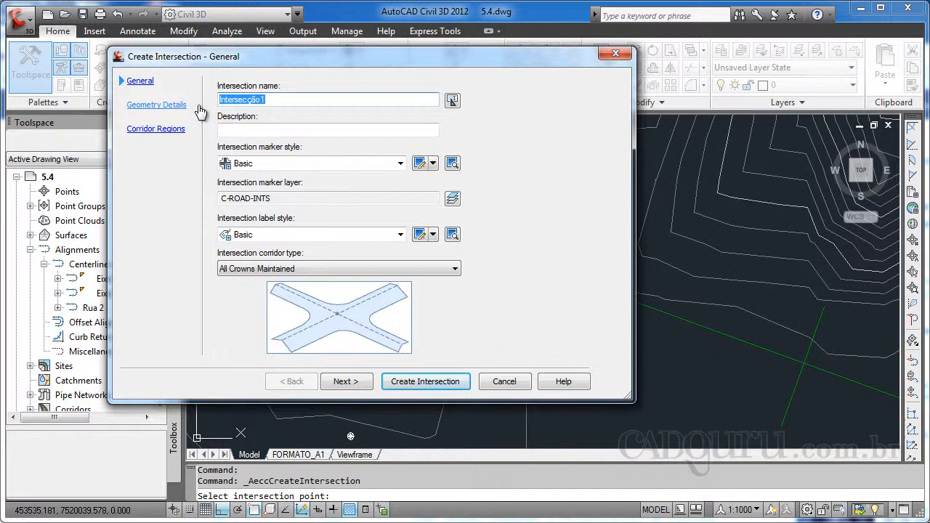
{"action": "type", "text": "Junc"}
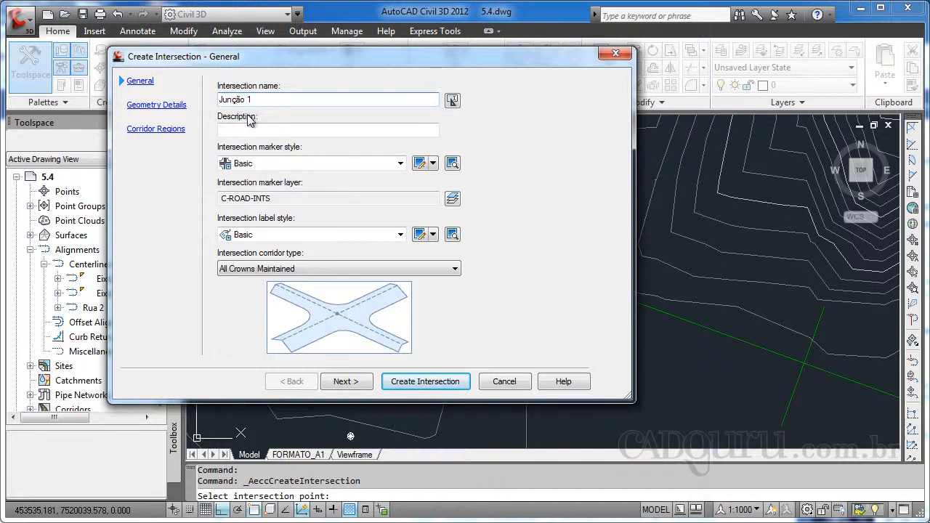
Keep the Basic marker style and set the intersection label style to INTERSEÇÃO
{"action": "left_click", "coordinate": [401, 163]}
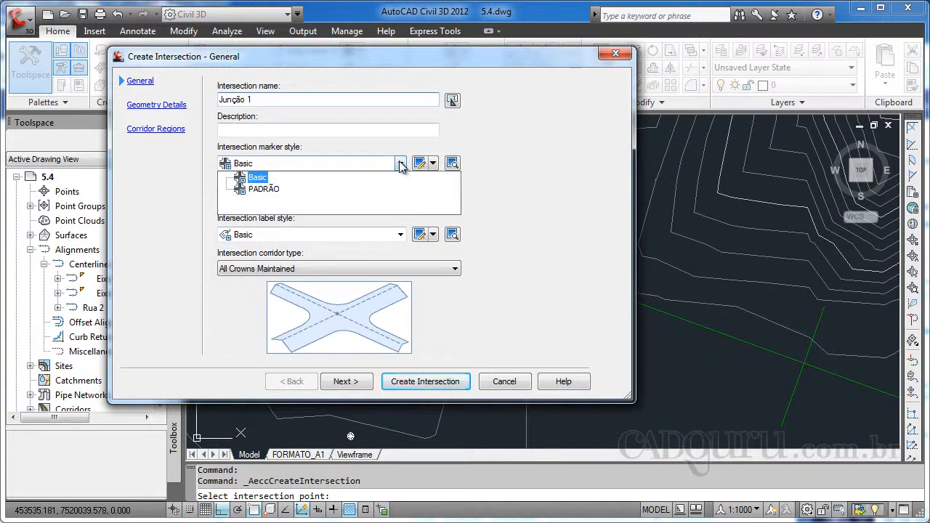
{"action": "left_click", "coordinate": [256, 177]}
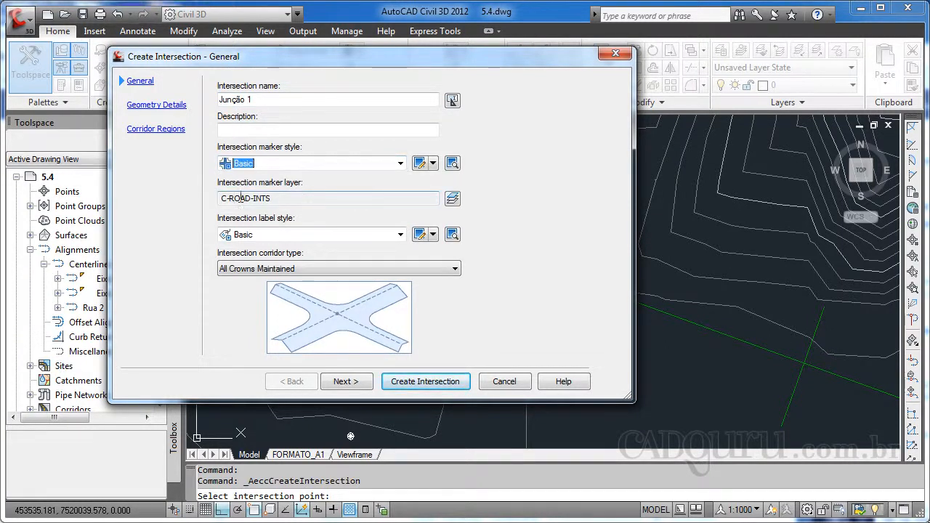
{"action": "left_click", "coordinate": [401, 235]}
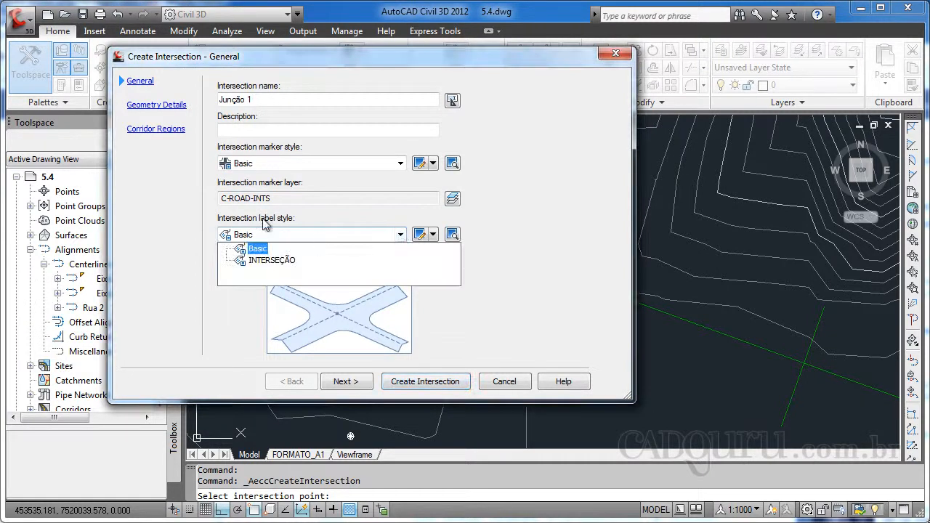
{"action": "left_click", "coordinate": [298, 240]}
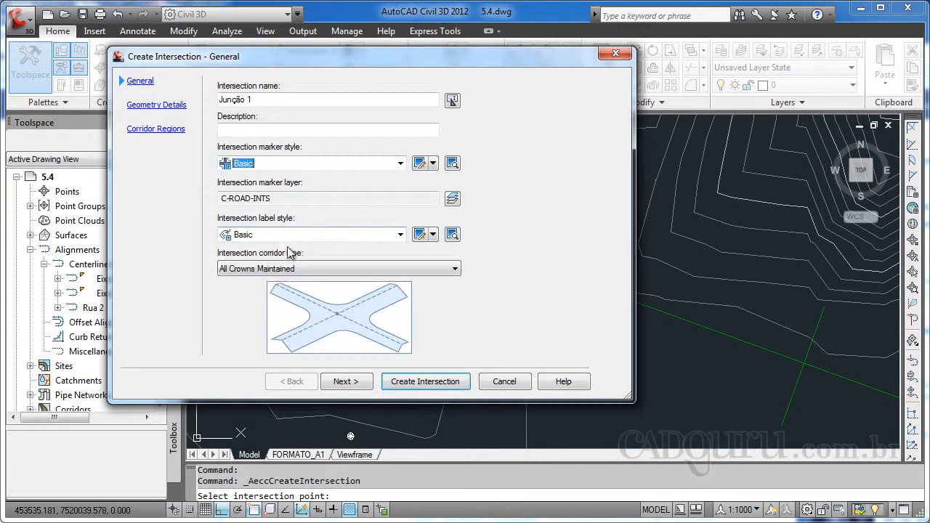
{"action": "left_click", "coordinate": [289, 237]}
{"action": "left_click", "coordinate": [270, 263]}
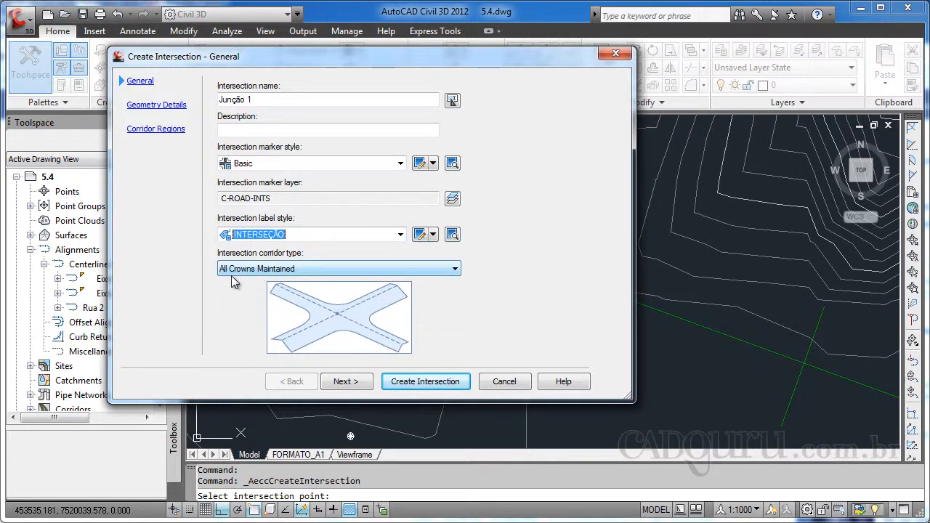
Try the Primary Road Crown Maintained corridor type and switch back to All Crowns Maintained
{"action": "left_click", "coordinate": [440, 269]}
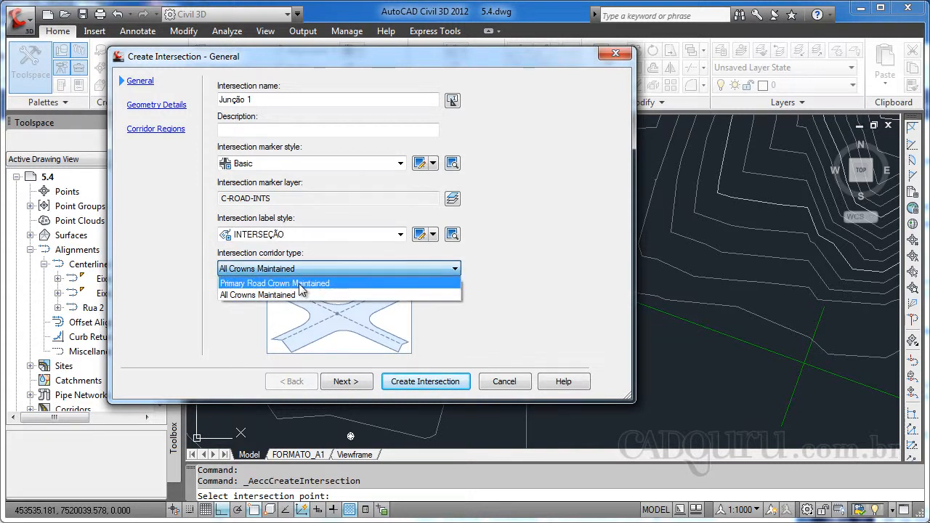
{"action": "left_click", "coordinate": [299, 284]}
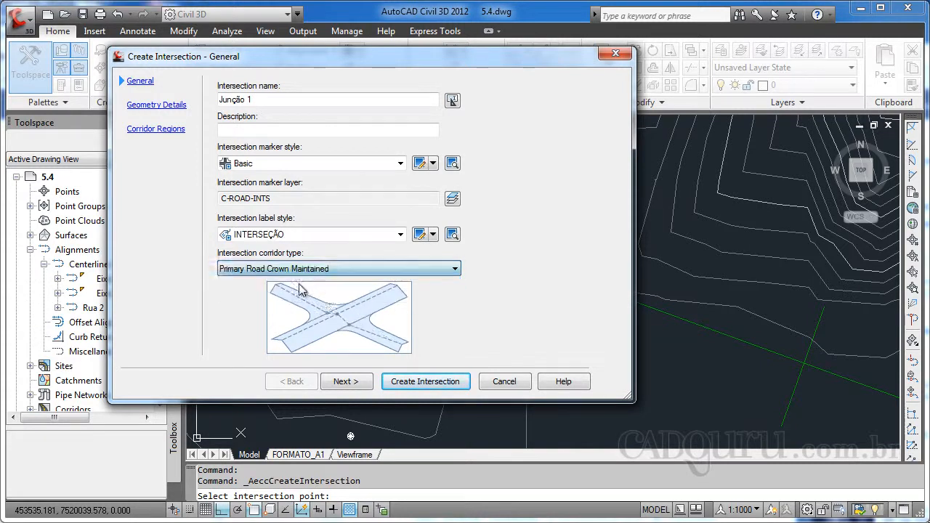
{"action": "left_click", "coordinate": [345, 269]}
{"action": "left_click", "coordinate": [343, 293]}
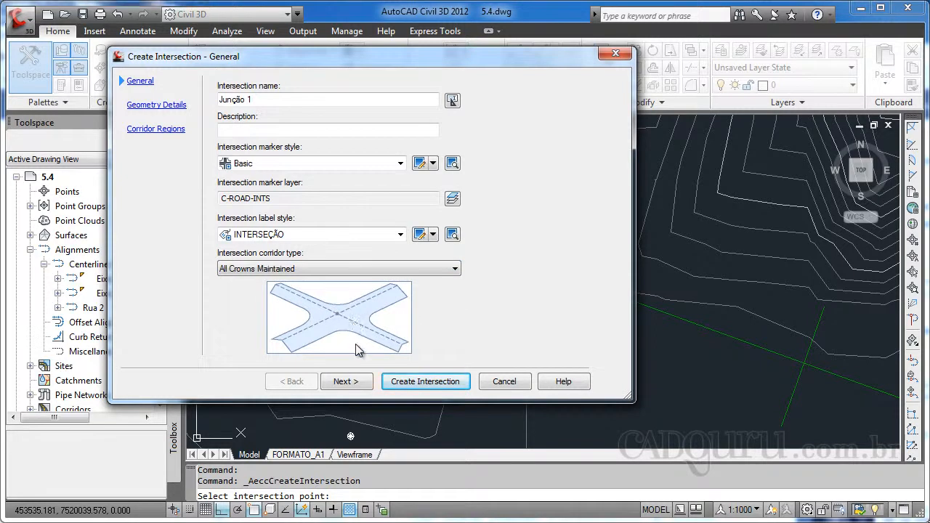
Review the offset parameters and the curb return radius in the intersection's geometry details
{"action": "left_click", "coordinate": [343, 382]}
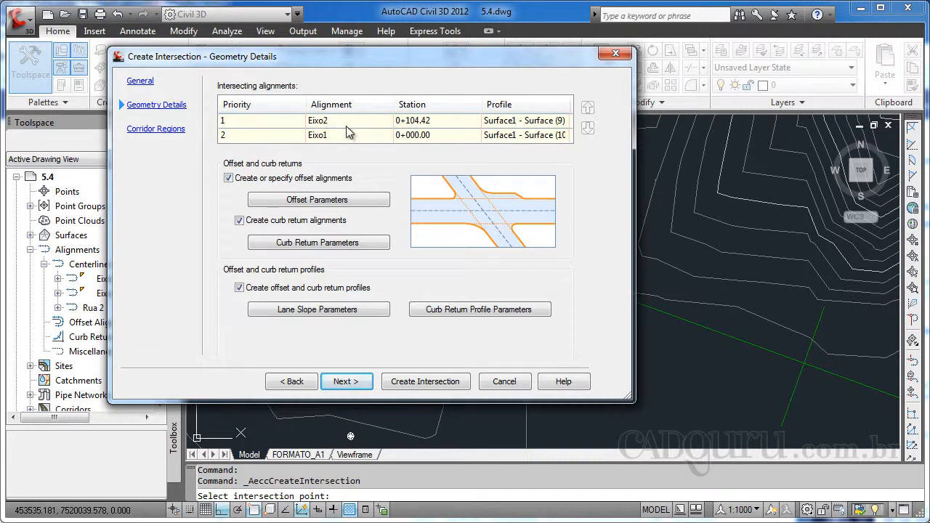
{"action": "left_click", "coordinate": [318, 200]}
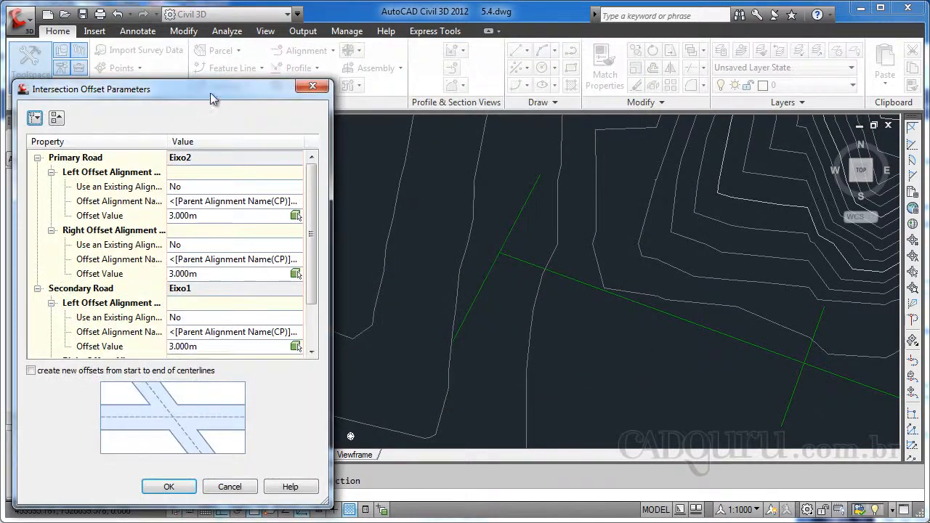
{"action": "left_click_drag", "start_coordinate": [208, 94], "coordinate": [321, 73]}
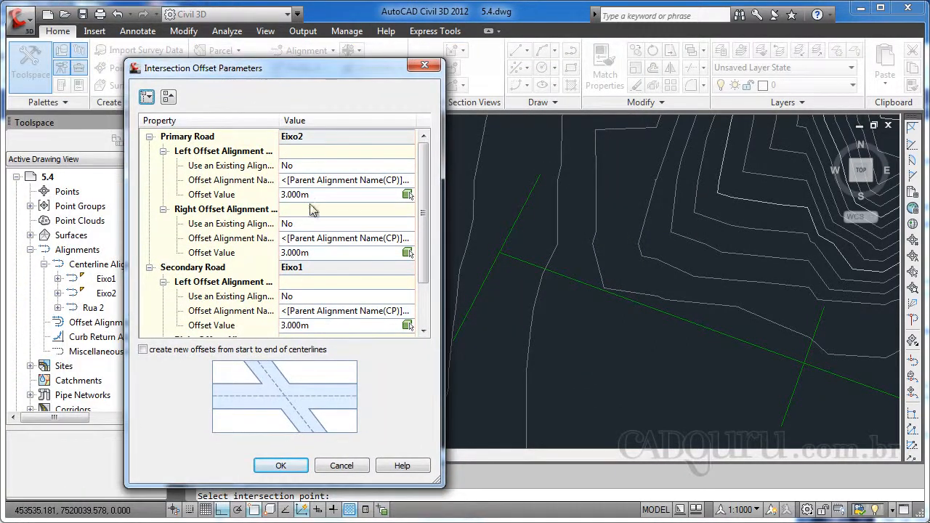
{"action": "left_click", "coordinate": [341, 465]}
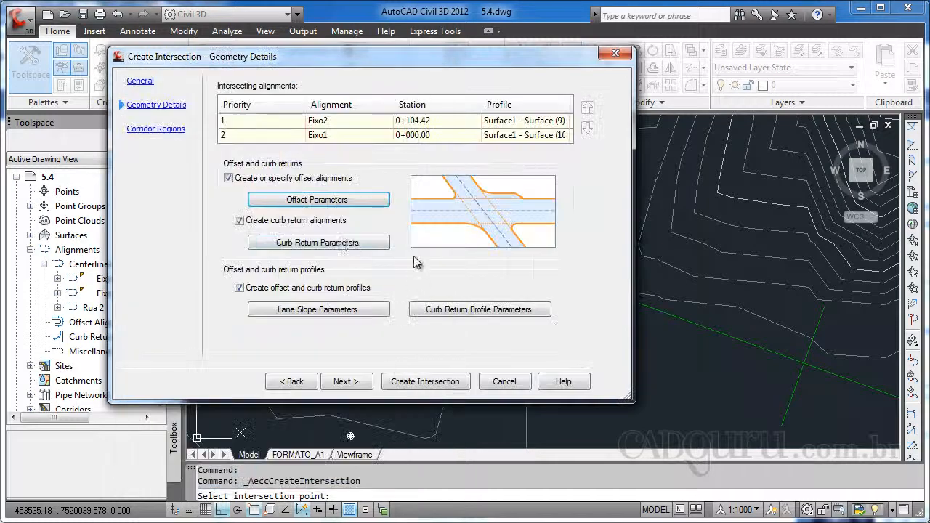
{"action": "left_click", "coordinate": [320, 246]}
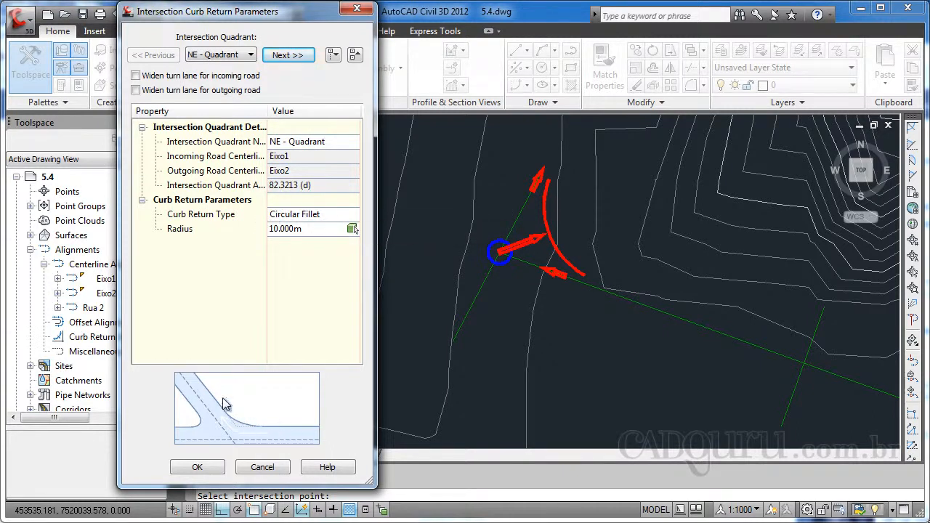
{"action": "left_click", "coordinate": [312, 232]}
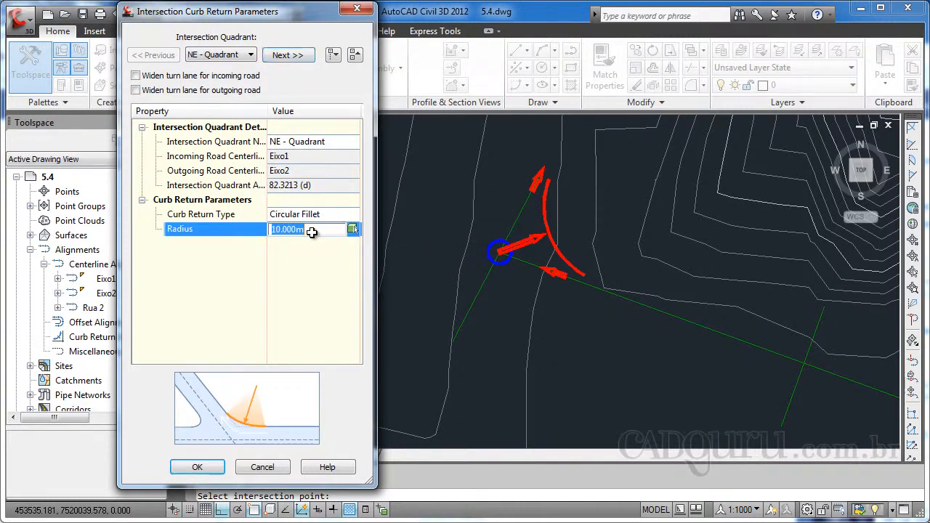
{"action": "left_click", "coordinate": [270, 467]}
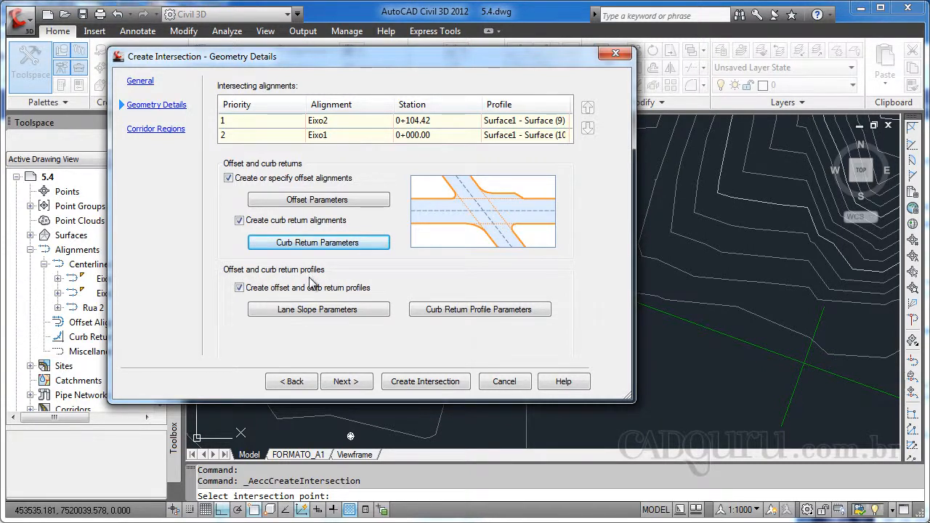
Create the intersection with a new corridor daylighting to the TRerreno surface
{"action": "left_click", "coordinate": [346, 383]}
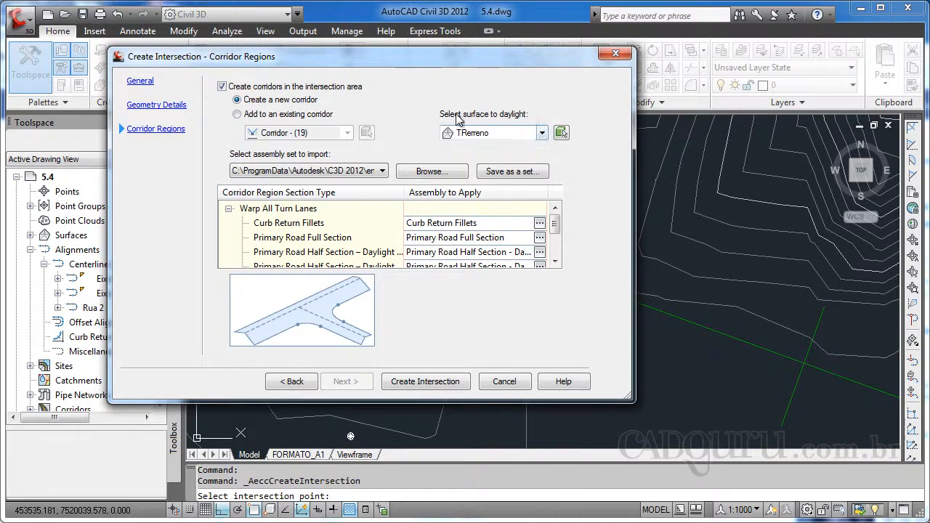
{"action": "left_click", "coordinate": [410, 384]}
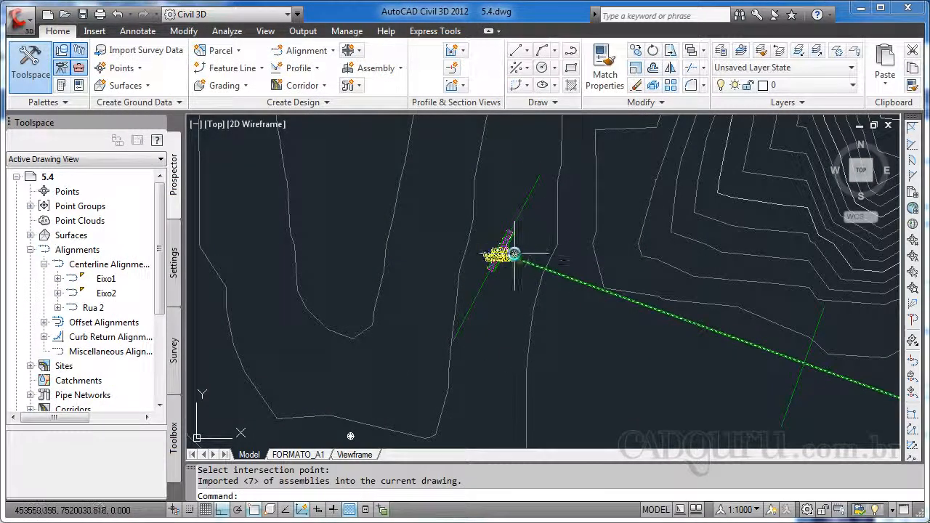
Try to move the intersection label up and to the left of the junction
{"action": "scroll", "coordinate": [509, 252], "scroll_direction": "up", "scroll_amount": 2}
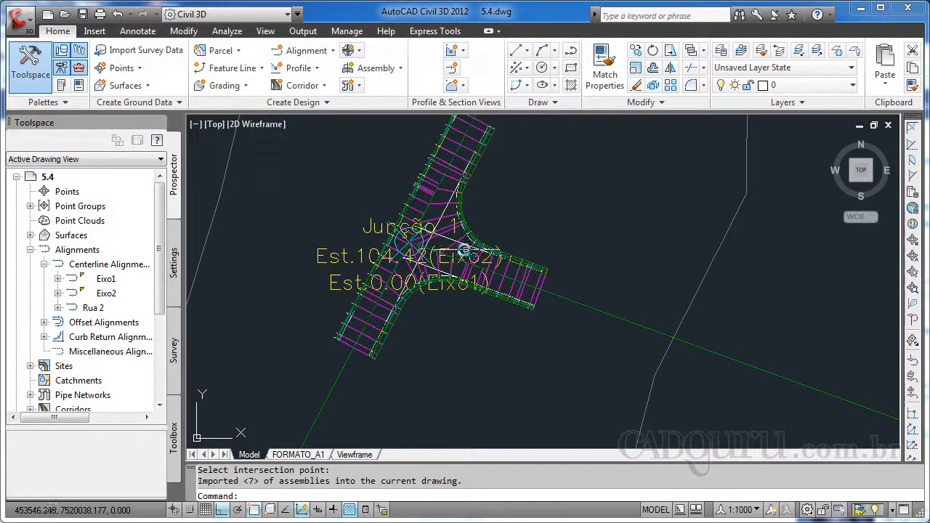
{"action": "type", "text": "m"}
{"action": "key", "text": "Return"}
{"action": "left_click", "coordinate": [357, 249]}
{"action": "key", "text": "Return"}
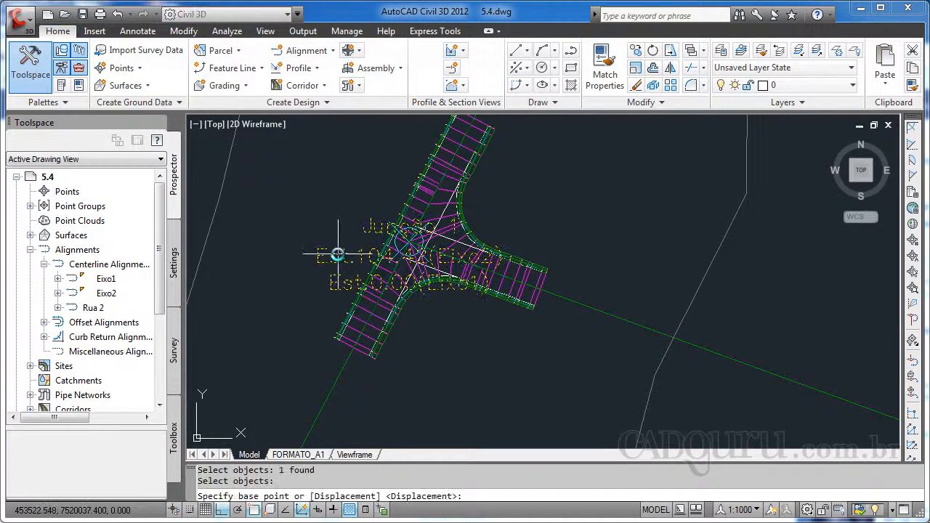
{"action": "left_click", "coordinate": [356, 239]}
{"action": "left_click", "coordinate": [324, 226]}
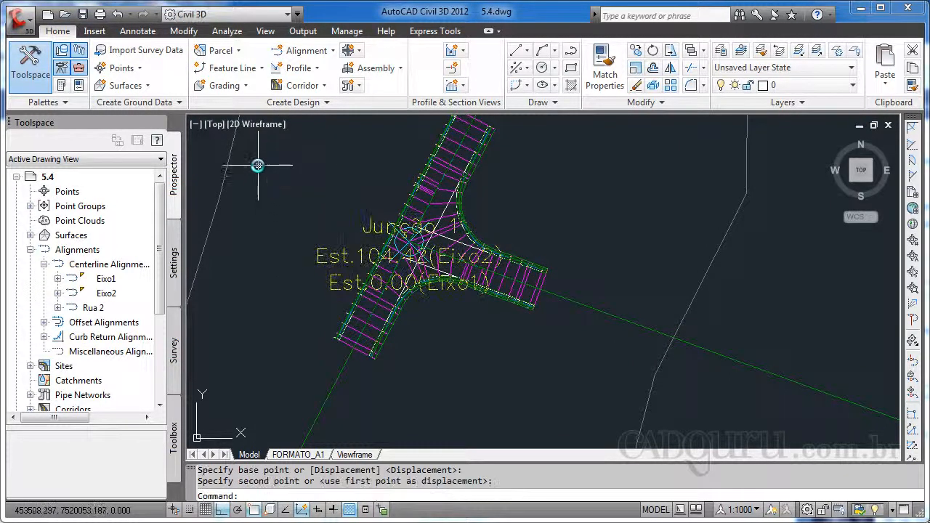
Try again to move the intersection label to the upper left of the junction, with ortho and object snap turned off
{"action": "type", "text": "m"}
{"action": "key", "text": "Return"}
{"action": "left_click", "coordinate": [339, 247]}
{"action": "left_click", "coordinate": [321, 255]}
{"action": "key", "text": "Return"}
{"action": "left_click", "coordinate": [324, 251]}
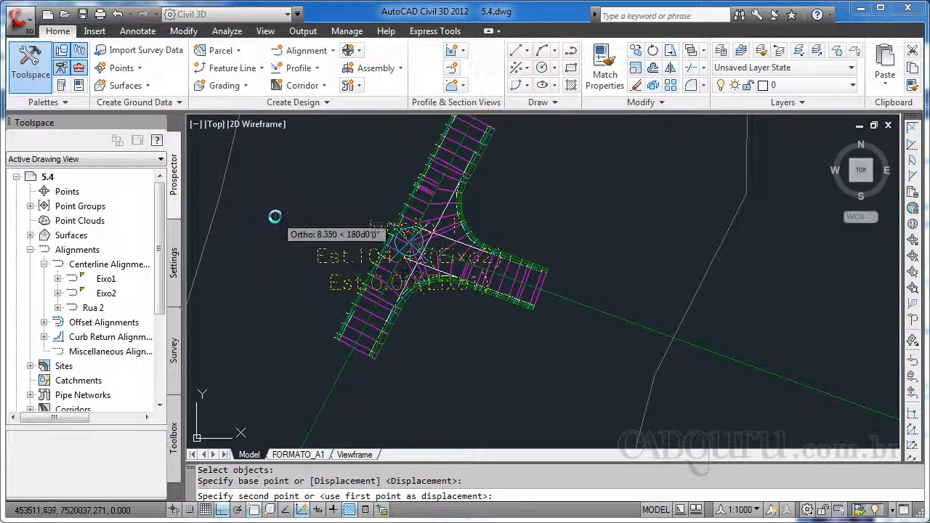
{"action": "key", "text": "F8"}
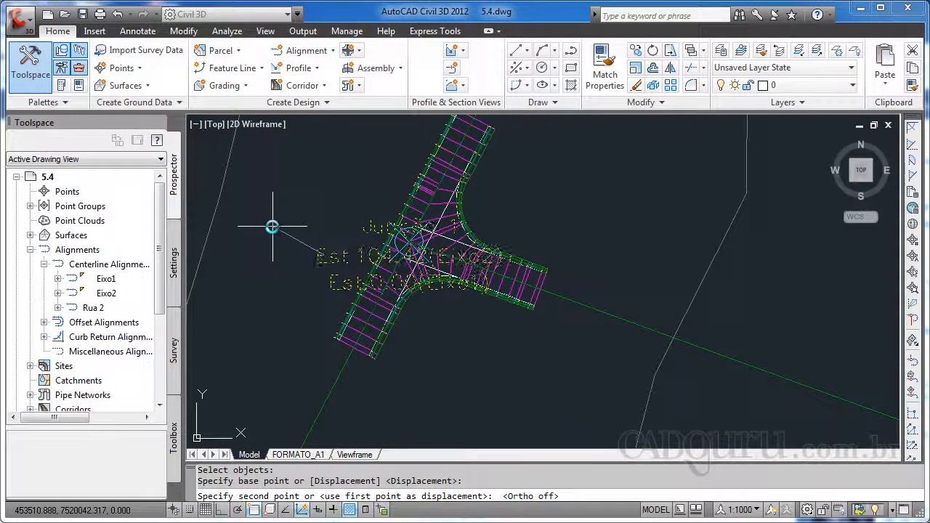
{"action": "key", "text": "F3"}
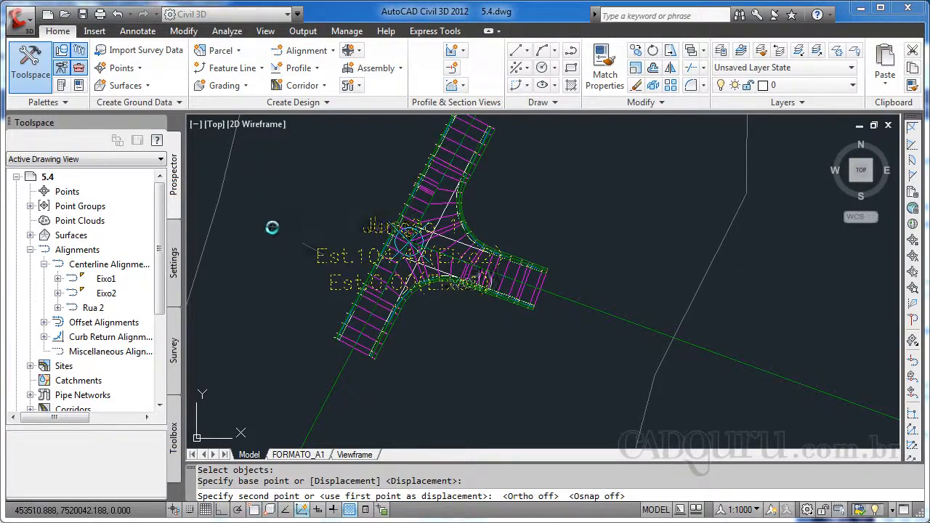
{"action": "left_click", "coordinate": [269, 228]}
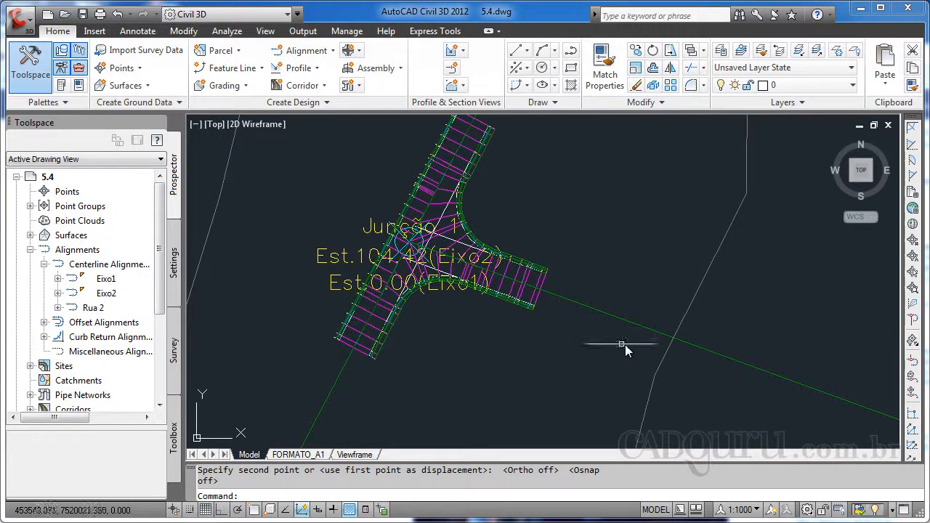
Inspect the alignments crossing each other southeast of the junction
{"action": "scroll", "coordinate": [706, 363], "scroll_direction": "down", "scroll_amount": 4}
{"action": "middle_click_drag", "start_coordinate": [754, 382], "coordinate": [582, 352]}
{"action": "scroll", "coordinate": [623, 365], "scroll_direction": "up", "scroll_amount": 5}
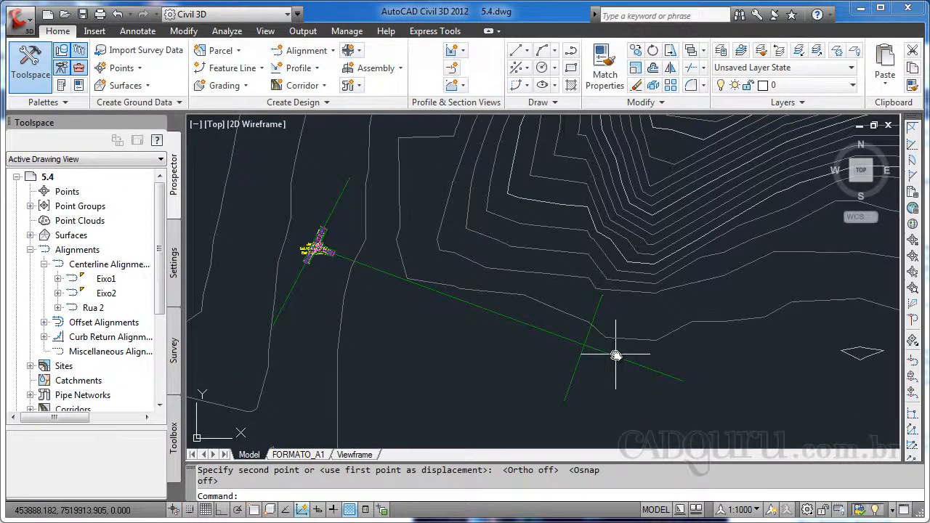
{"action": "left_click", "coordinate": [616, 355]}
{"action": "left_click", "coordinate": [578, 359]}
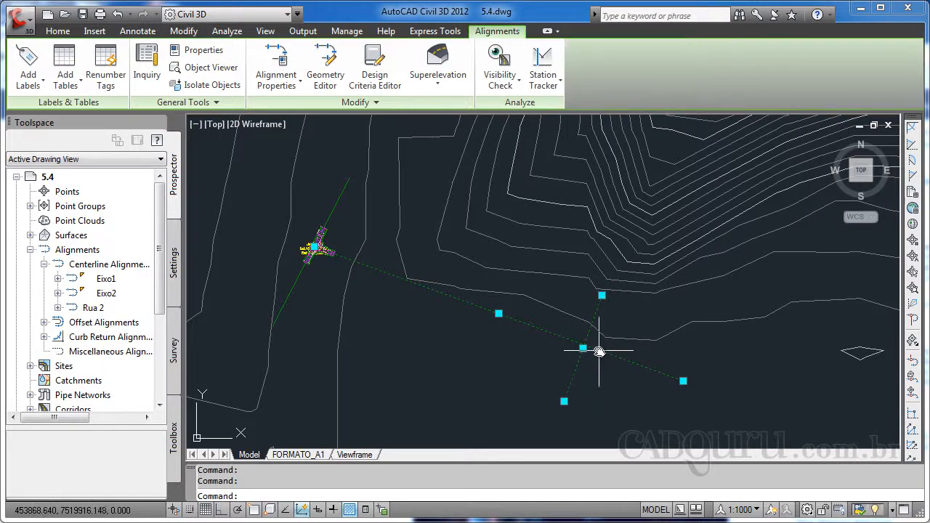
{"action": "key", "text": "Escape"}
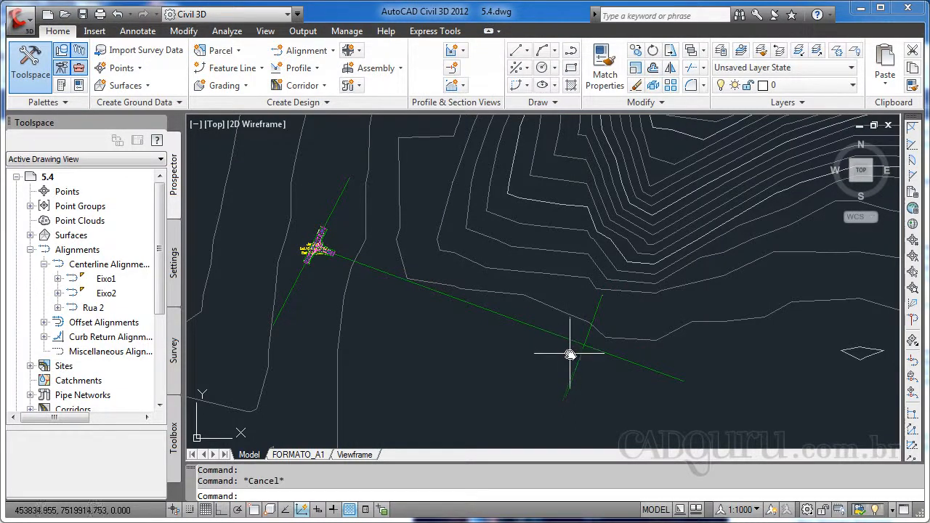
Draw a polyline along the crossing road from its southwest endpoint to its intersection with Eixo1
{"action": "mouse_move", "coordinate": [571, 355]}
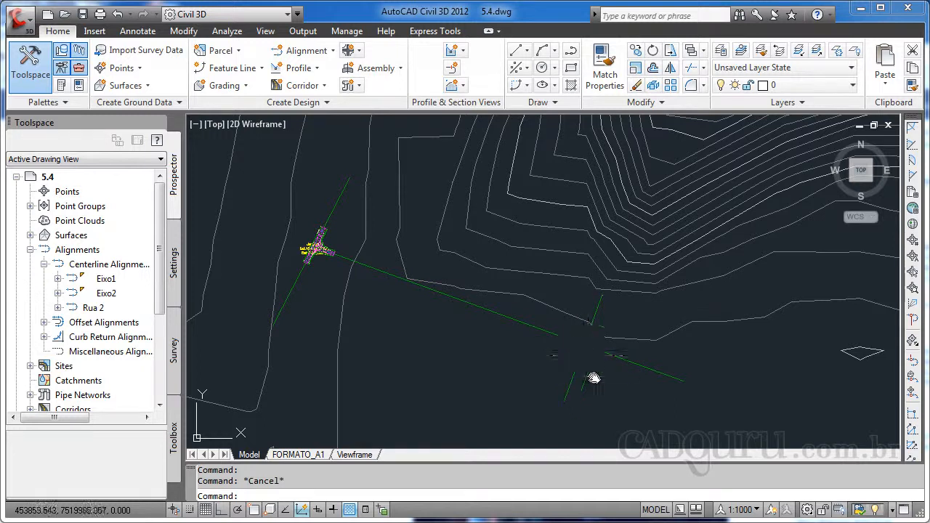
{"action": "mouse_move", "coordinate": [596, 380]}
{"action": "type", "text": "pl"}
{"action": "key", "text": "Return"}
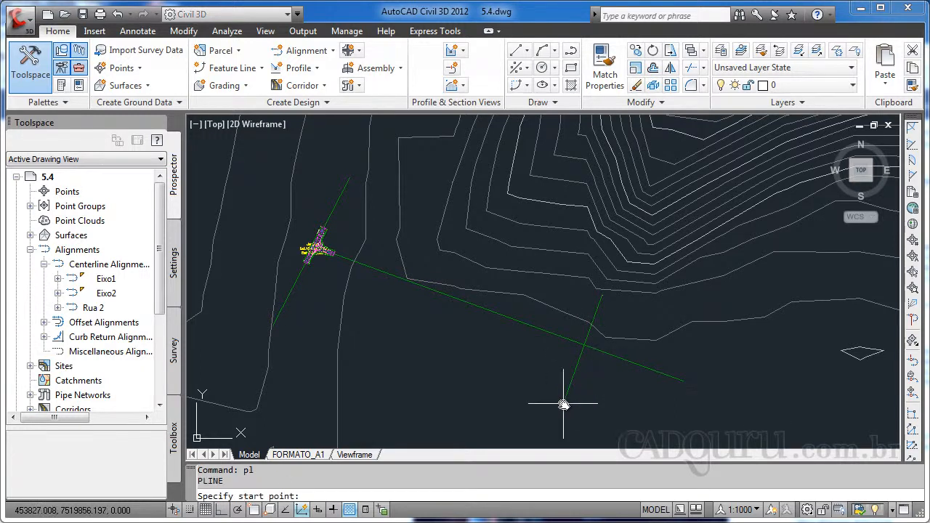
{"action": "right_click", "coordinate": [566, 400], "text": "shift"}
{"action": "left_click", "coordinate": [592, 475]}
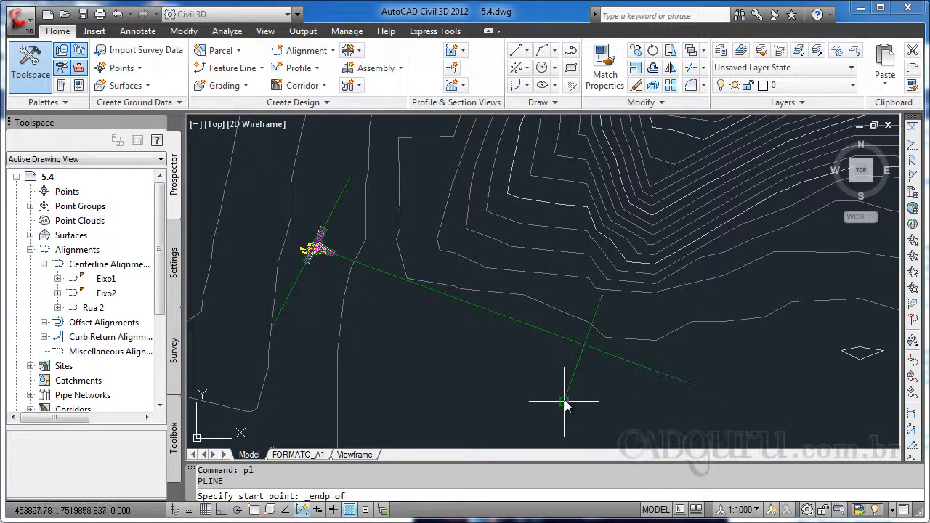
{"action": "left_click", "coordinate": [564, 398]}
{"action": "right_click", "coordinate": [599, 355], "text": "shift"}
{"action": "key", "text": "e"}
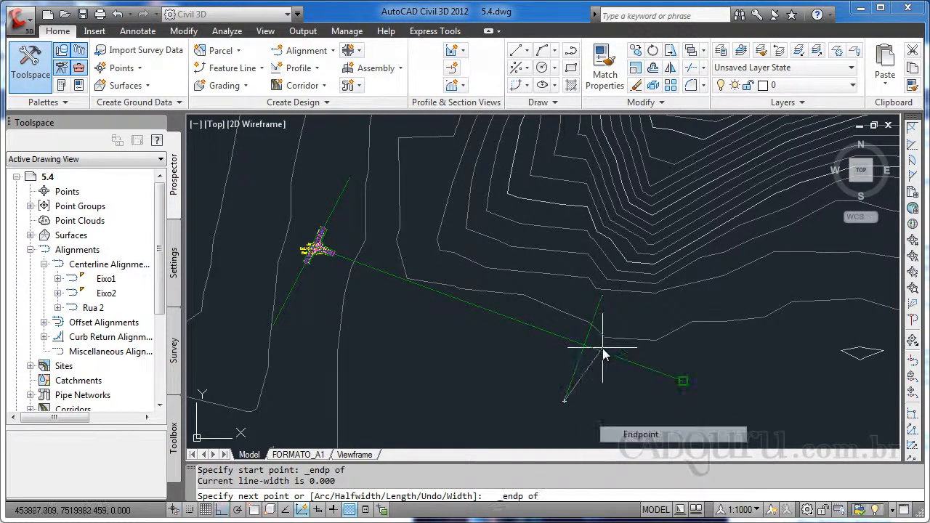
{"action": "right_click", "coordinate": [586, 355], "text": "shift"}
{"action": "key", "text": "i"}
{"action": "right_click", "coordinate": [585, 355], "text": "shift"}
{"action": "key", "text": "i"}
{"action": "left_click", "coordinate": [586, 345]}
{"action": "key", "text": "Escape"}
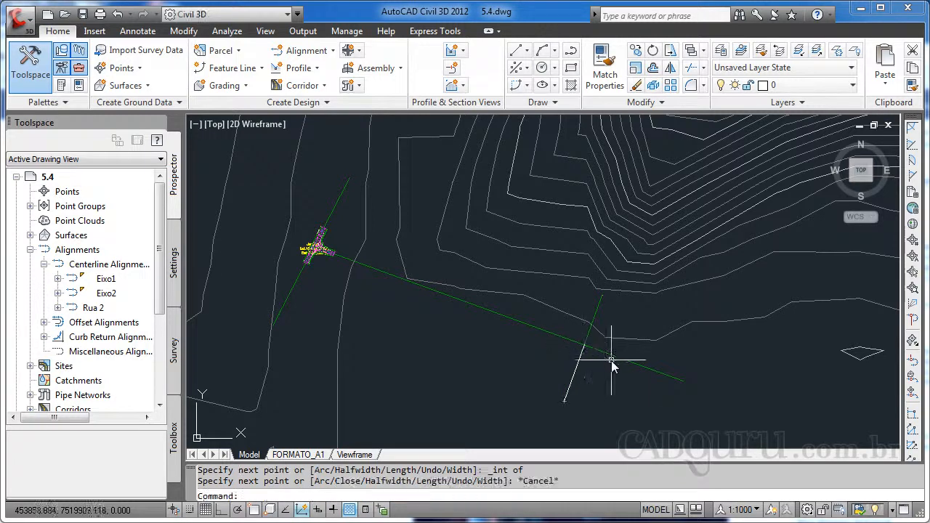
Draw a polyline from that intersection to the northeast endpoint of the crossing road
{"action": "key", "text": "Escape"}
{"action": "middle_click_drag", "start_coordinate": [597, 332], "coordinate": [616, 299]}
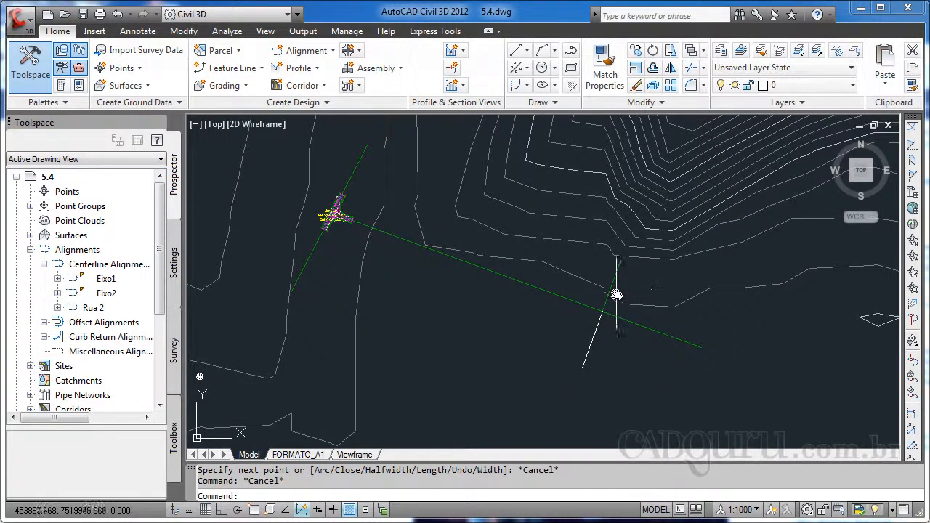
{"action": "type", "text": "pl"}
{"action": "key", "text": "Return"}
{"action": "right_click", "coordinate": [599, 316], "text": "shift"}
{"action": "key", "text": "i"}
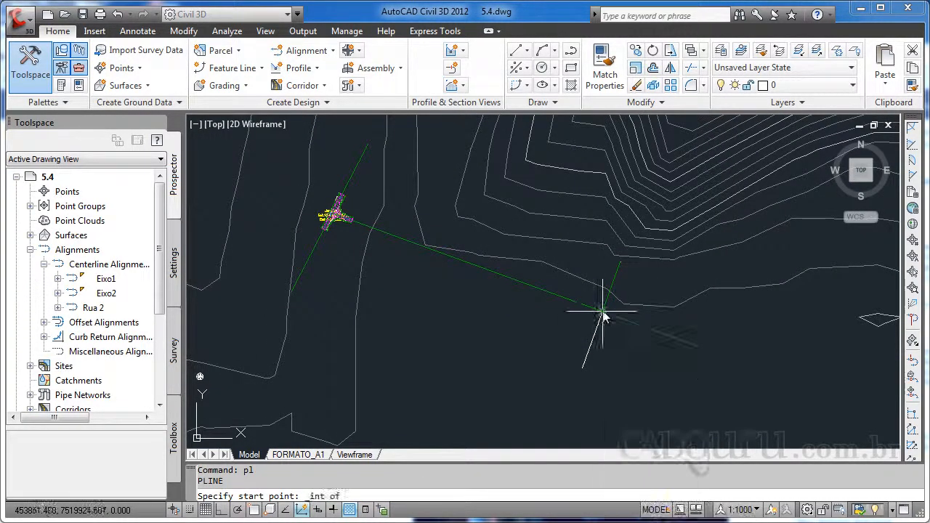
{"action": "left_click", "coordinate": [602, 313]}
{"action": "right_click", "coordinate": [620, 280], "text": "shift"}
{"action": "key", "text": "e"}
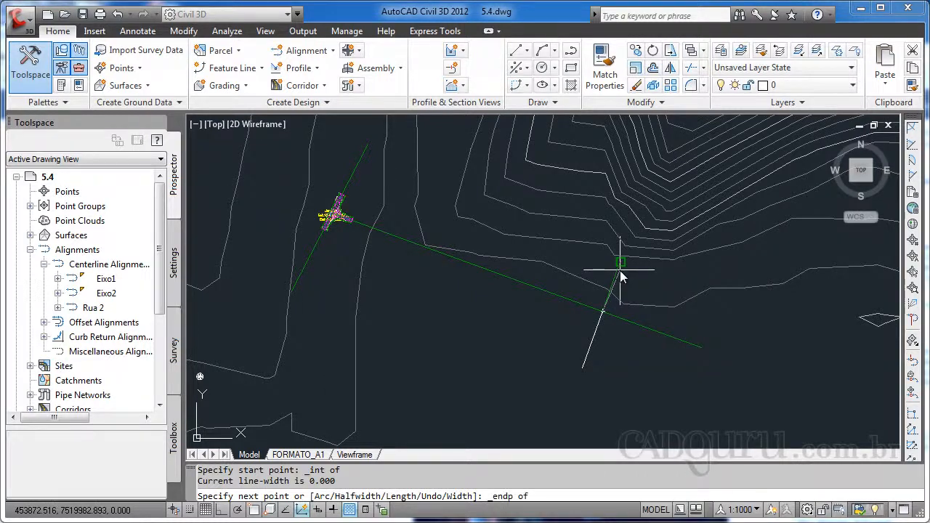
{"action": "left_click", "coordinate": [620, 271]}
{"action": "key", "text": "Escape"}
Draw a polyline along Eixo1 from its southeast endpoint to the intersection with the crossing road
{"action": "type", "text": "pl"}
{"action": "key", "text": "Return"}
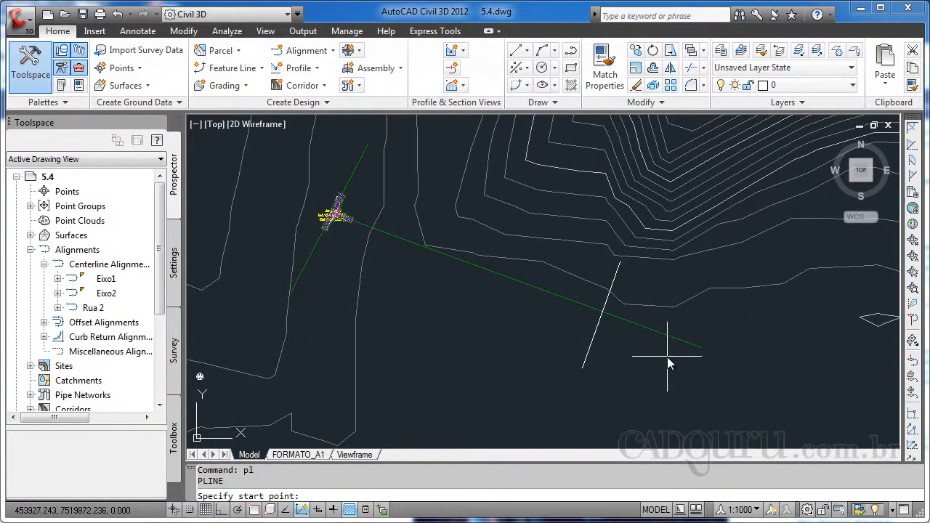
{"action": "right_click", "coordinate": [667, 357], "text": "shift"}
{"action": "key", "text": "e"}
{"action": "left_click", "coordinate": [692, 347]}
{"action": "right_click", "coordinate": [603, 314], "text": "shift"}
{"action": "key", "text": "i"}
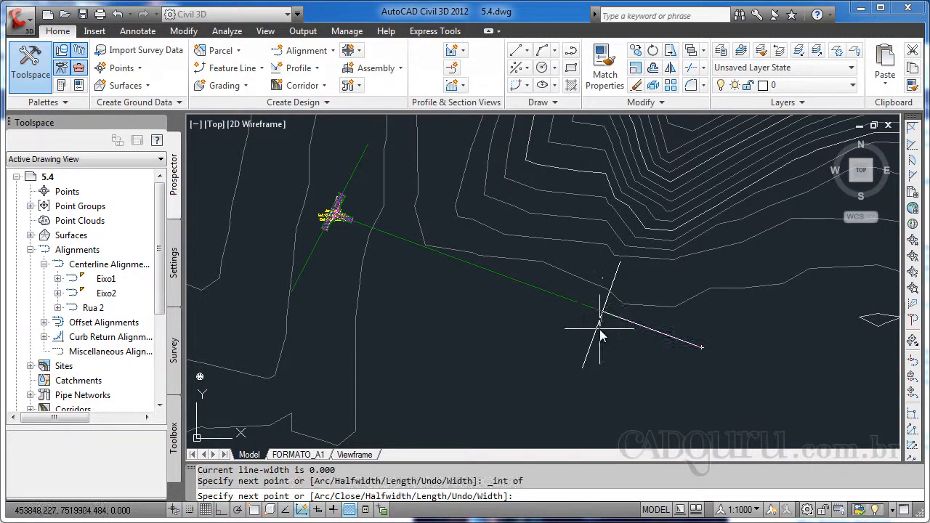
{"action": "key", "text": "Escape"}
Draw a polyline along Eixo1 from the crossing intersection to its endpoint at the junction
{"action": "type", "text": "pl"}
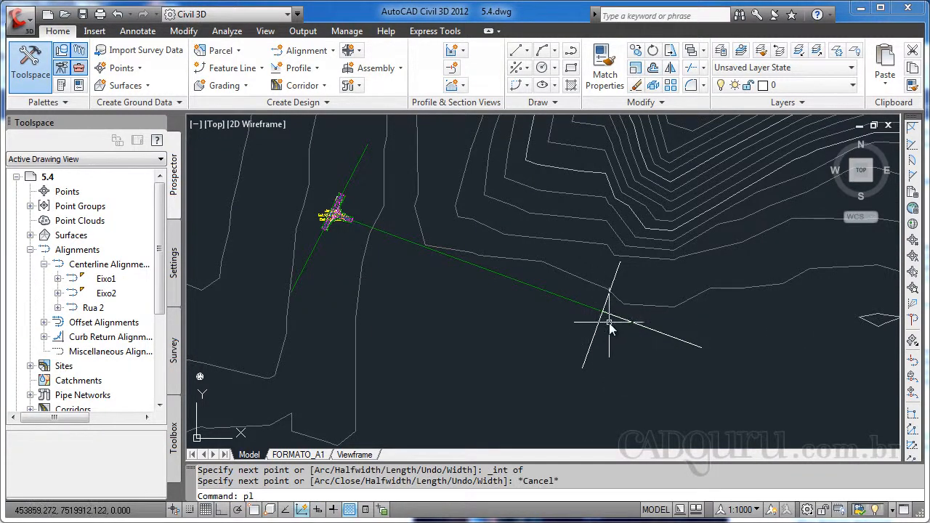
{"action": "right_click", "coordinate": [603, 316], "text": "shift"}
{"action": "key", "text": "i"}
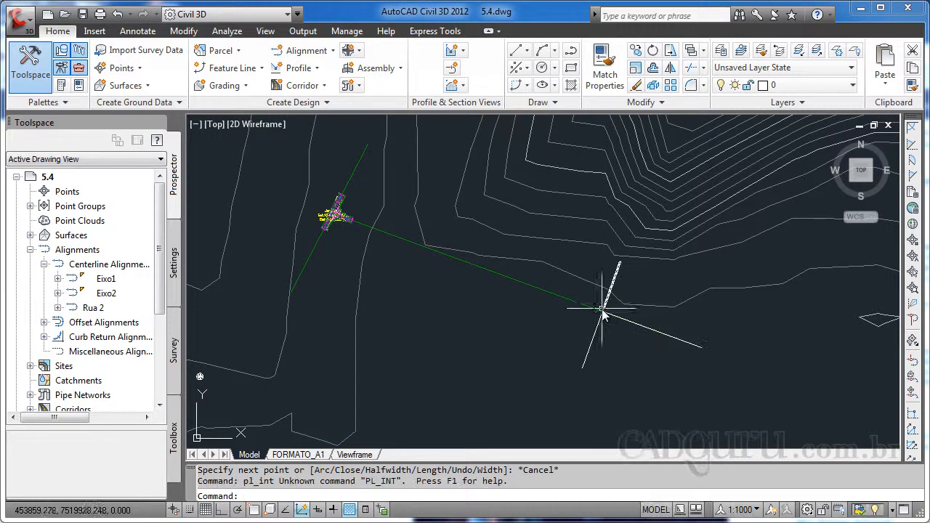
{"action": "right_click", "coordinate": [601, 318], "text": "shift"}
{"action": "key", "text": "Escape"}
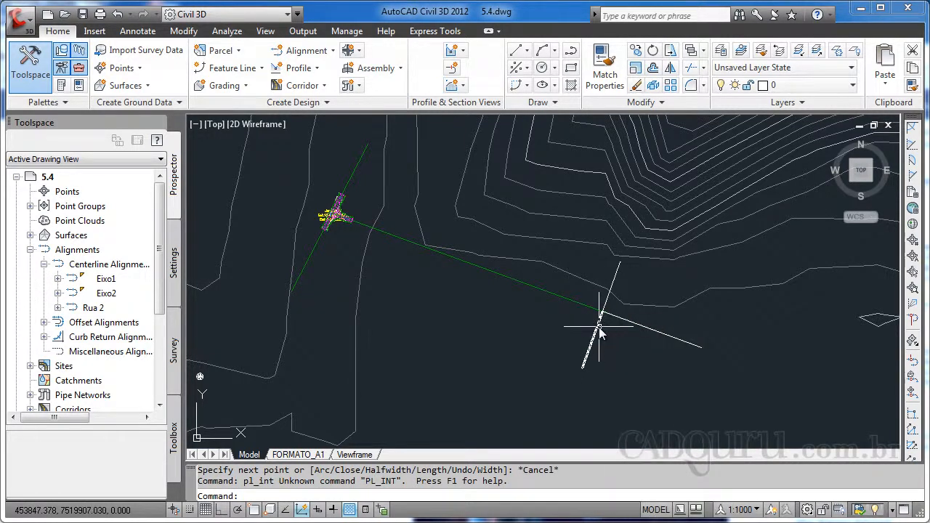
{"action": "key", "text": "Return"}
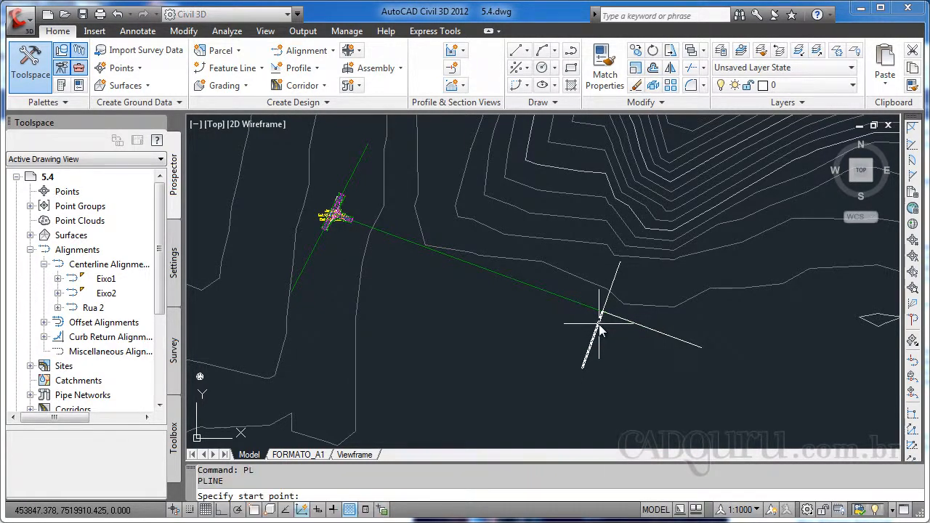
{"action": "right_click", "coordinate": [600, 332], "text": "shift"}
{"action": "key", "text": "i"}
{"action": "left_click", "coordinate": [602, 314]}
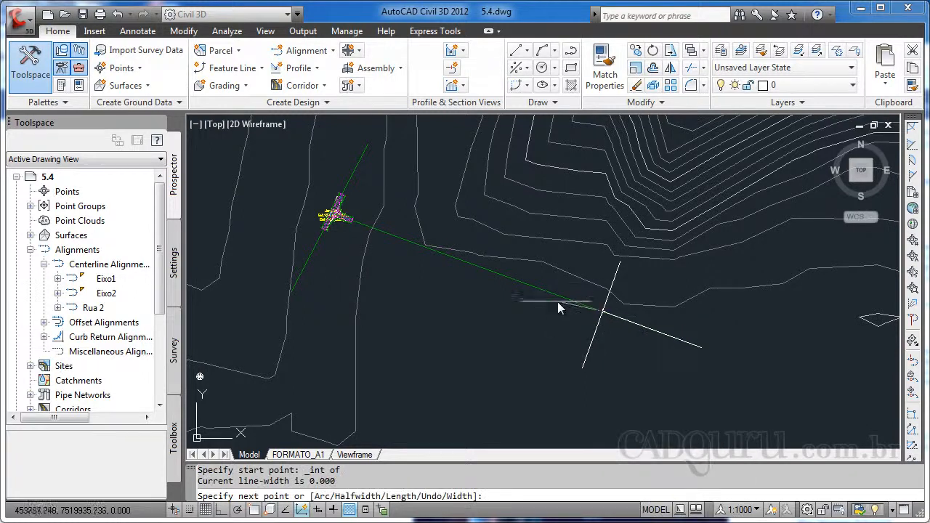
{"action": "right_click", "coordinate": [342, 222], "text": "shift"}
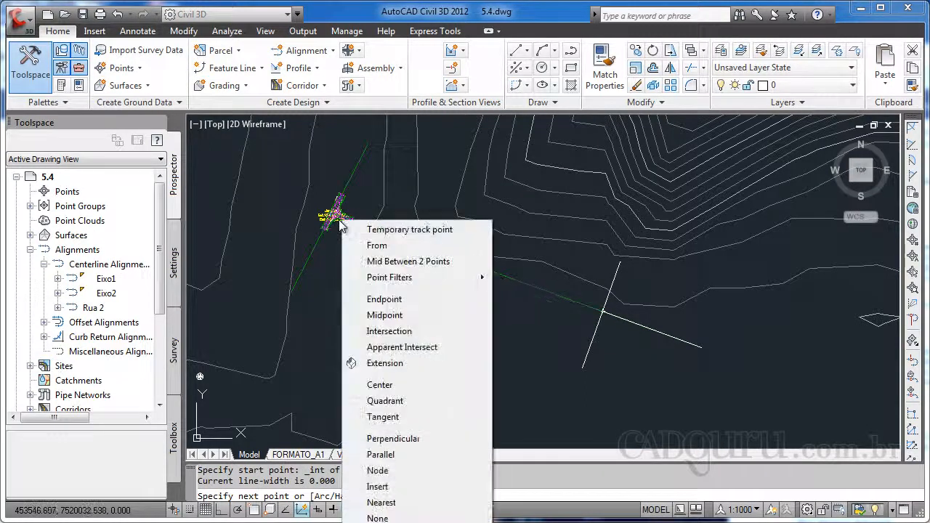
{"action": "key", "text": "e"}
{"action": "scroll", "coordinate": [331, 207], "scroll_direction": "up", "scroll_amount": 6}
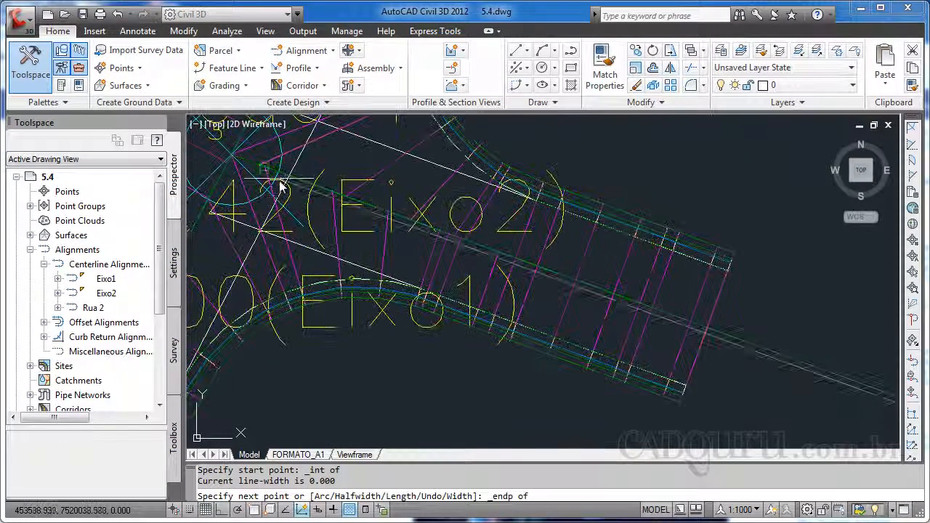
{"action": "left_click", "coordinate": [290, 193]}
{"action": "key", "text": "Escape"}
{"action": "scroll", "coordinate": [735, 325], "scroll_direction": "down", "scroll_amount": 5}
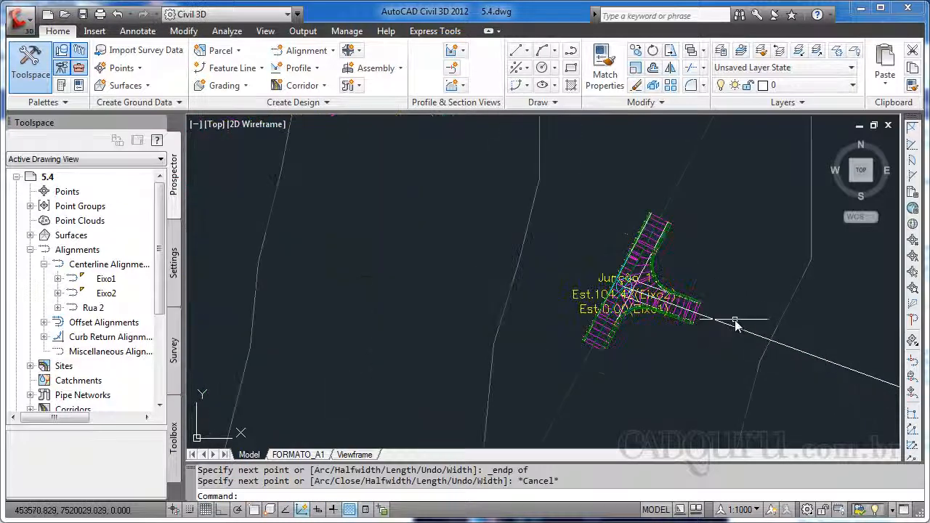
{"action": "scroll", "coordinate": [606, 332], "scroll_direction": "up", "scroll_amount": 5}
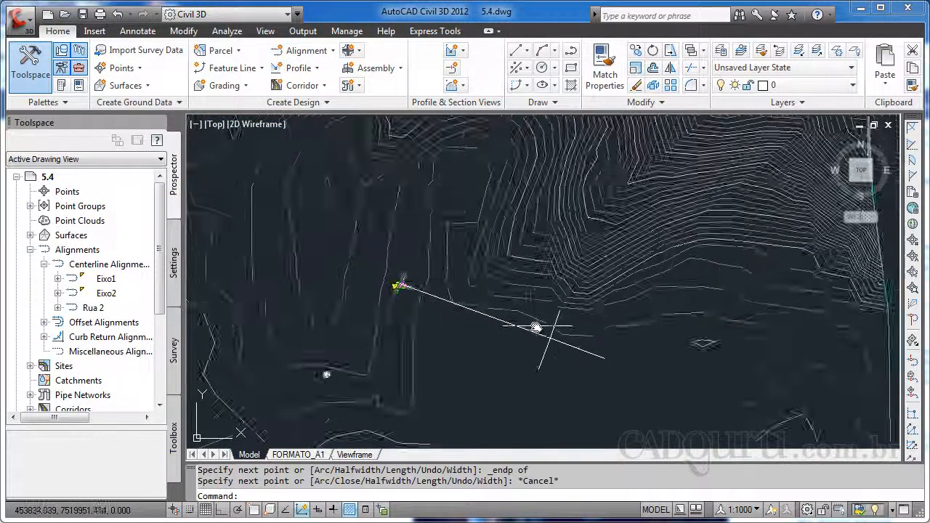
{"action": "scroll", "coordinate": [560, 332], "scroll_direction": "up", "scroll_amount": 3}
{"action": "scroll", "coordinate": [572, 353], "scroll_direction": "down", "scroll_amount": 3}
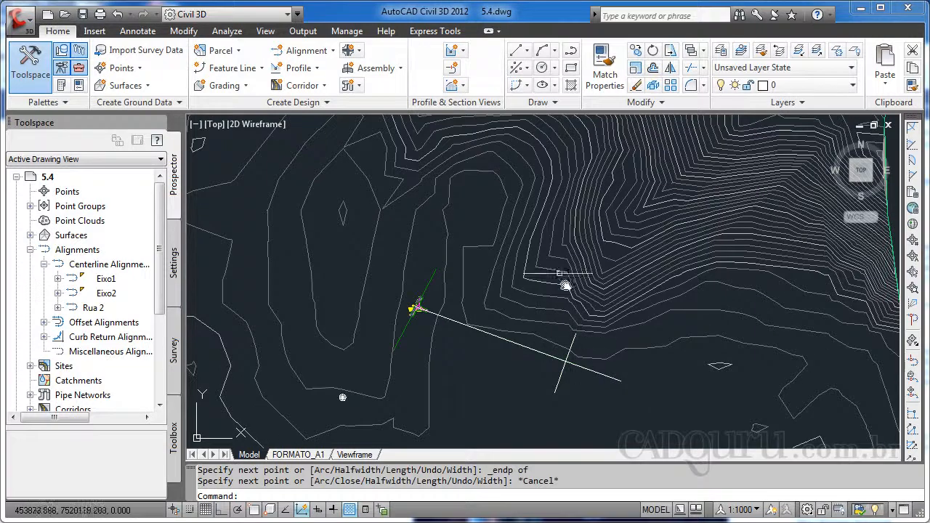
Create alignment T1 from the polyline between the junction and the crossing, reversing its direction
{"action": "key", "text": "Escape"}
{"action": "left_click", "coordinate": [306, 50]}
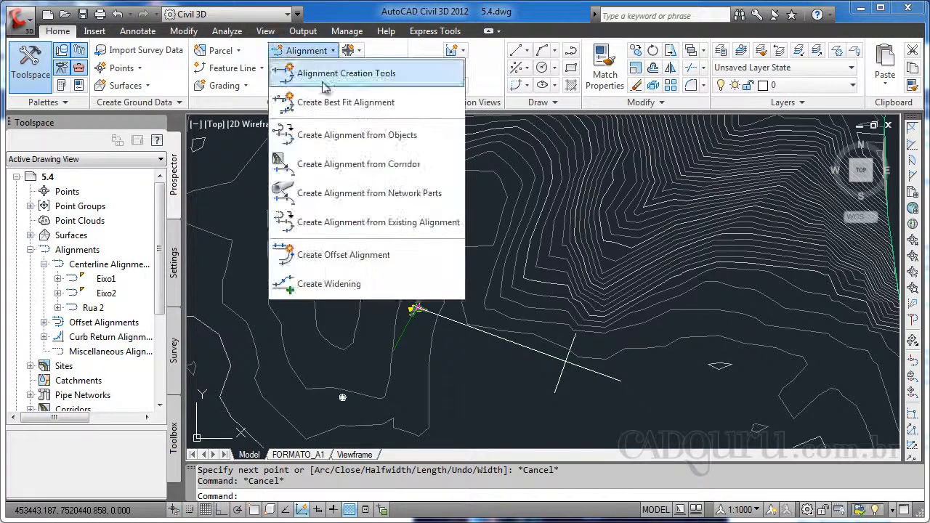
{"action": "left_click", "coordinate": [347, 134]}
{"action": "left_click", "coordinate": [554, 363]}
{"action": "key", "text": "Return"}
{"action": "type", "text": "reverse"}
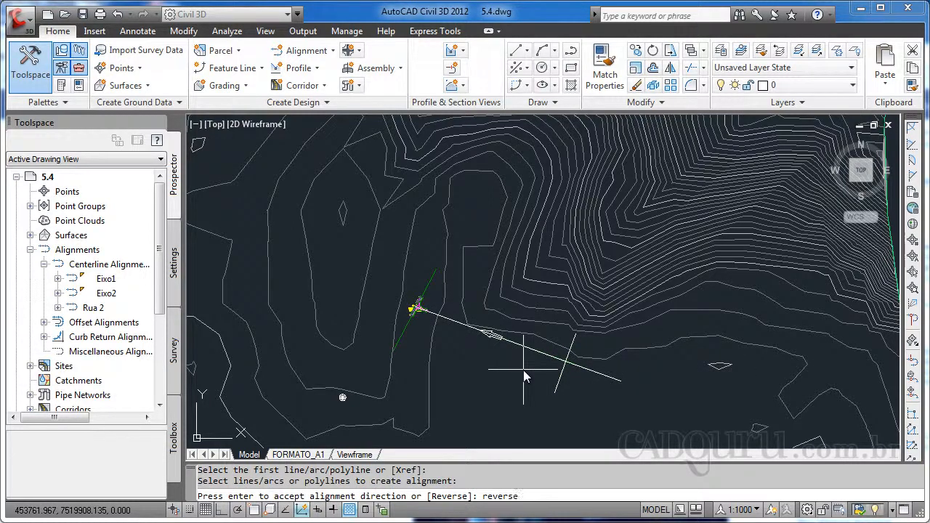
{"action": "key", "text": "Return"}
{"action": "key", "text": "Return"}
{"action": "left_click_drag", "start_coordinate": [600, 158], "coordinate": [528, 117]}
{"action": "double_click", "coordinate": [499, 157]}
{"action": "type", "text": "T1"}
Create alignment T2 from the polyline on the northeast half of the crossing road
{"action": "key", "text": "Return"}
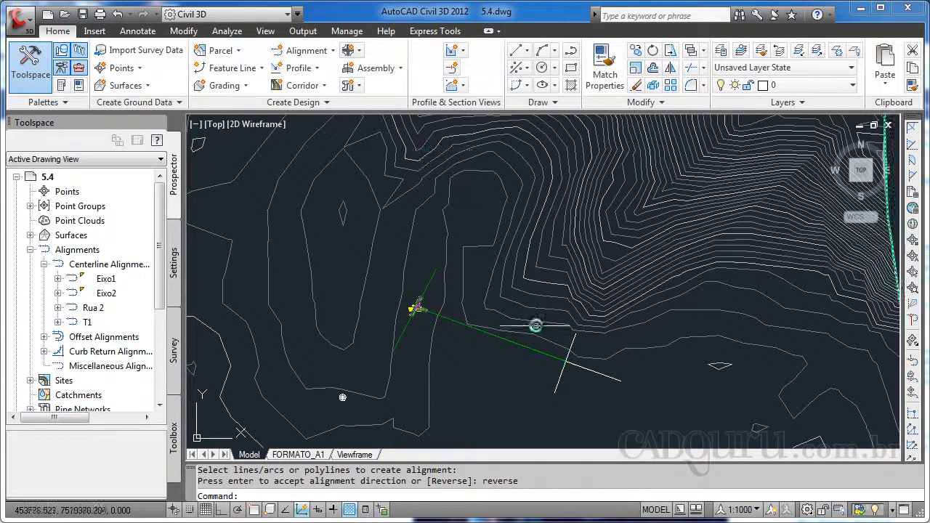
{"action": "right_click", "coordinate": [574, 342]}
{"action": "left_click", "coordinate": [570, 356]}
{"action": "left_click", "coordinate": [575, 344]}
{"action": "key", "text": "Return"}
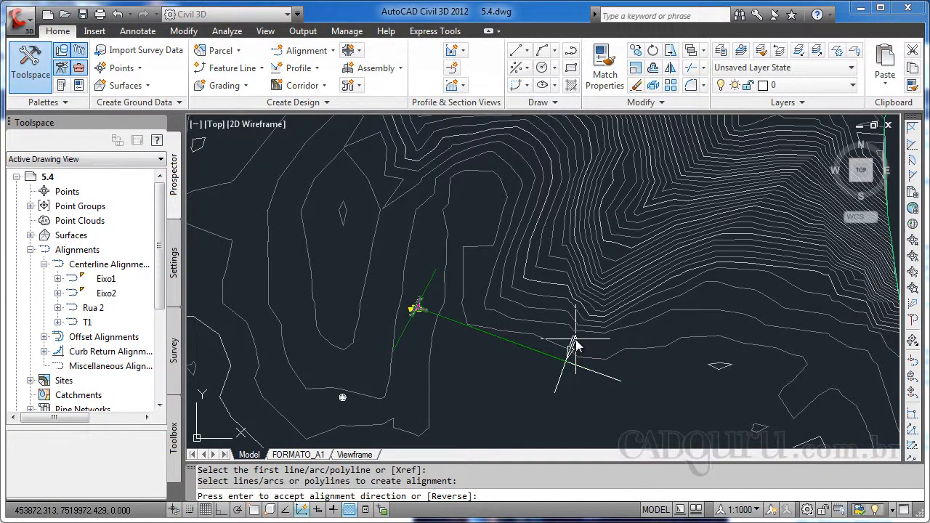
{"action": "key", "text": "Return"}
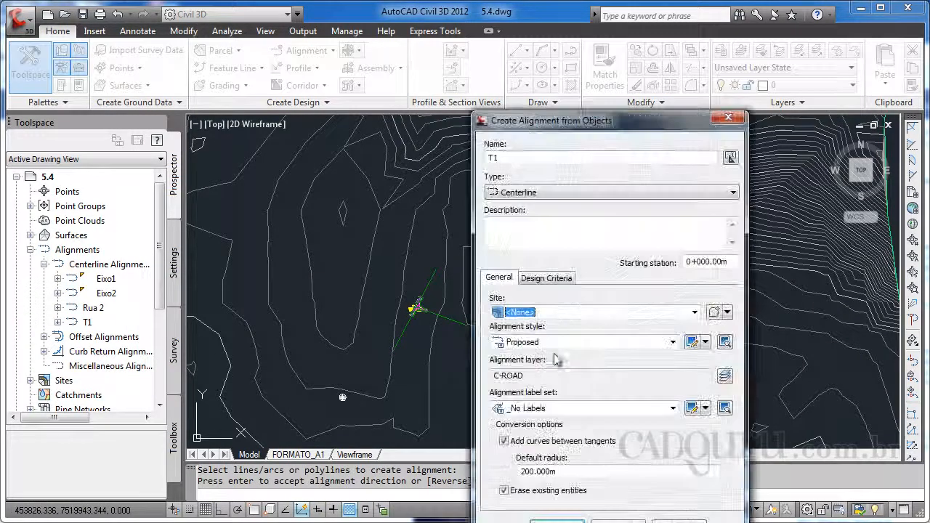
{"action": "left_click", "coordinate": [497, 161]}
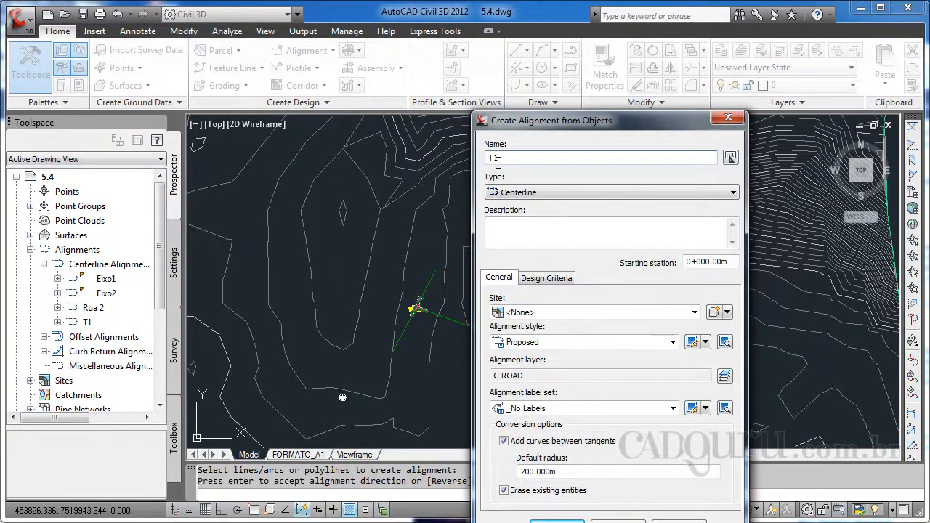
{"action": "type", "text": "2"}
{"action": "key", "text": "Return"}
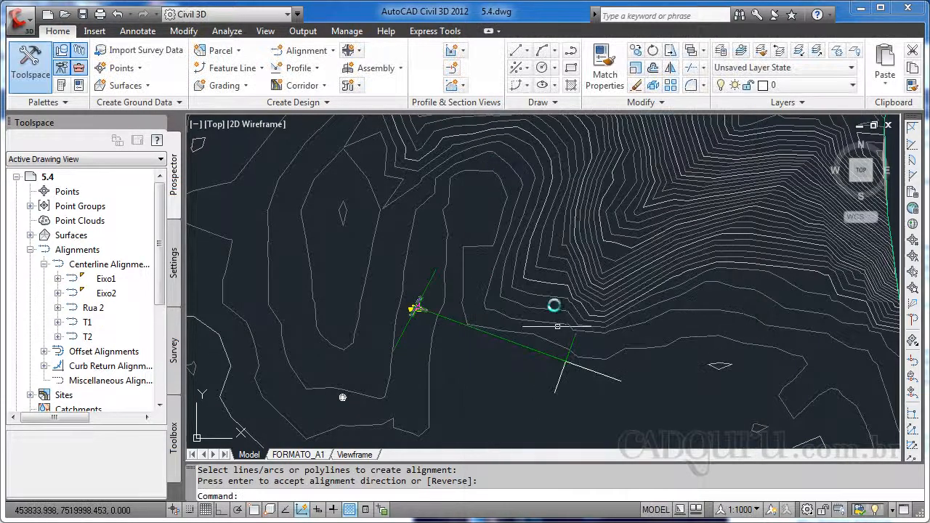
Create alignment T3 from the next traced polyline at the crossing, accepting its direction
{"action": "right_click", "coordinate": [614, 380]}
{"action": "left_click", "coordinate": [642, 390]}
{"action": "left_click", "coordinate": [572, 371]}
{"action": "left_click", "coordinate": [599, 375]}
{"action": "key", "text": "Return"}
{"action": "key", "text": "Return"}
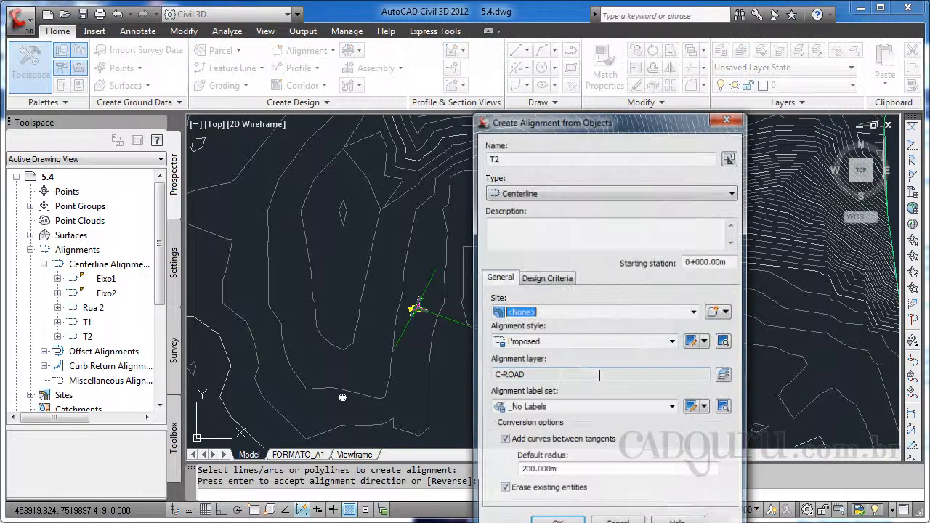
{"action": "left_click", "coordinate": [516, 158]}
{"action": "type", "text": "3"}
{"action": "key", "text": "Return"}
Create alignment T4 from the remaining traced polyline segment at the crossing
{"action": "right_click", "coordinate": [574, 349]}
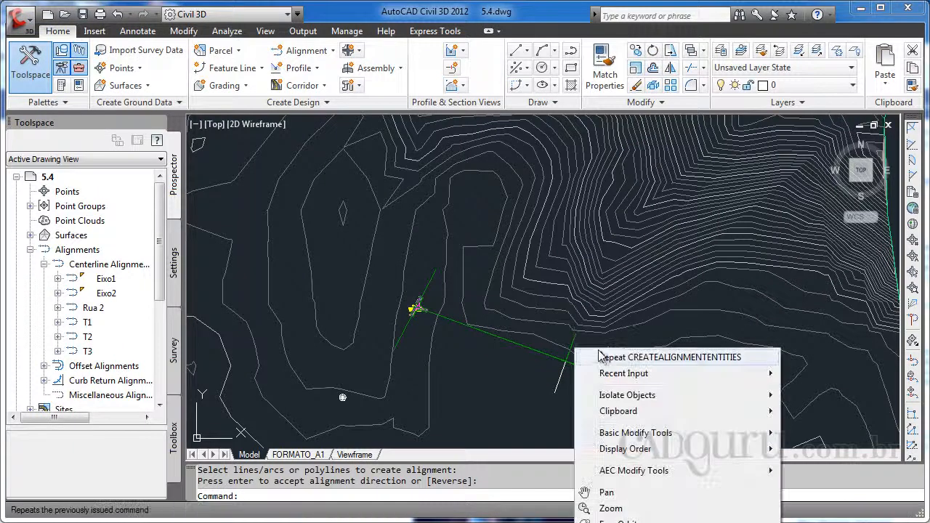
{"action": "left_click", "coordinate": [625, 357]}
{"action": "left_click", "coordinate": [561, 379]}
{"action": "key", "text": "Return"}
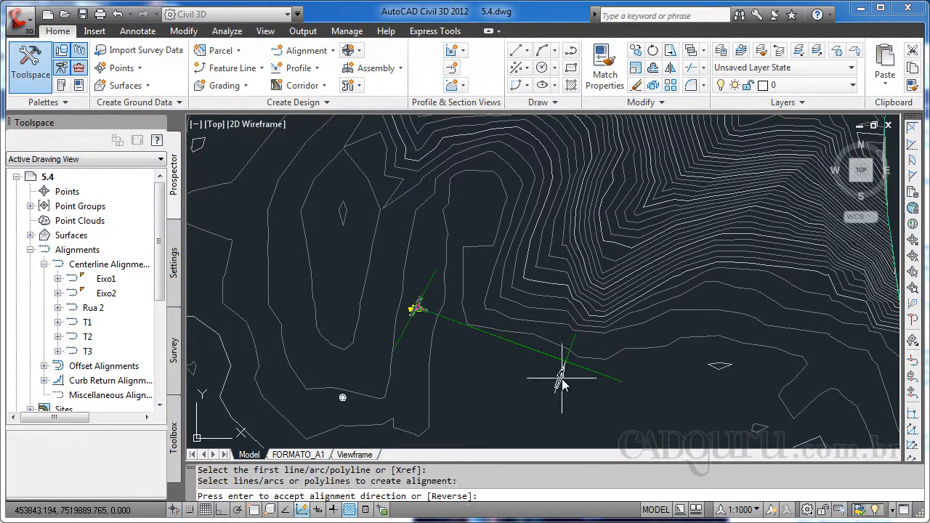
{"action": "key", "text": "Return"}
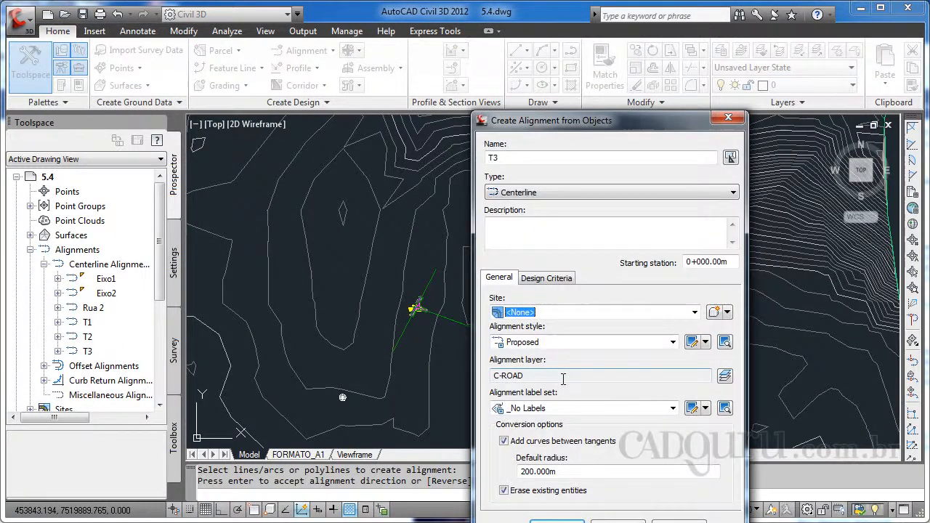
{"action": "left_click", "coordinate": [508, 160]}
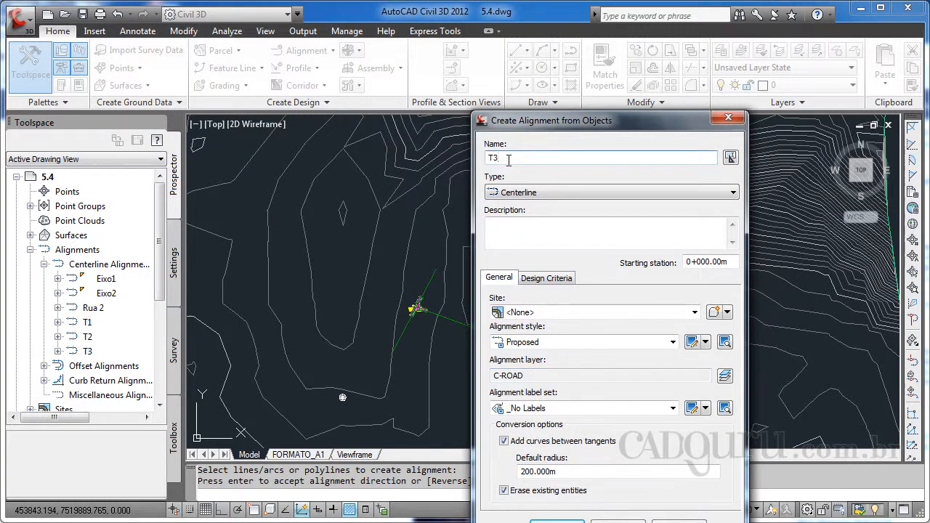
{"action": "key", "text": "Return"}
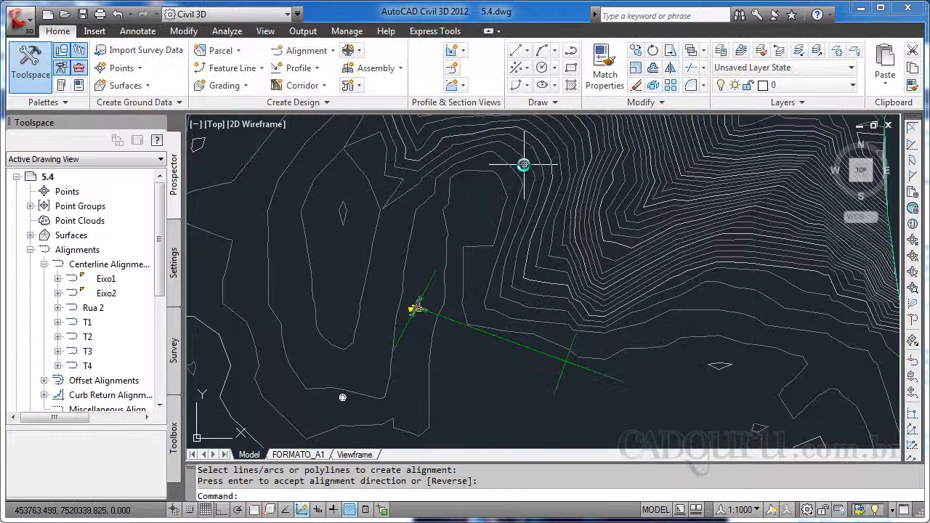
{"action": "key", "text": "Escape"}
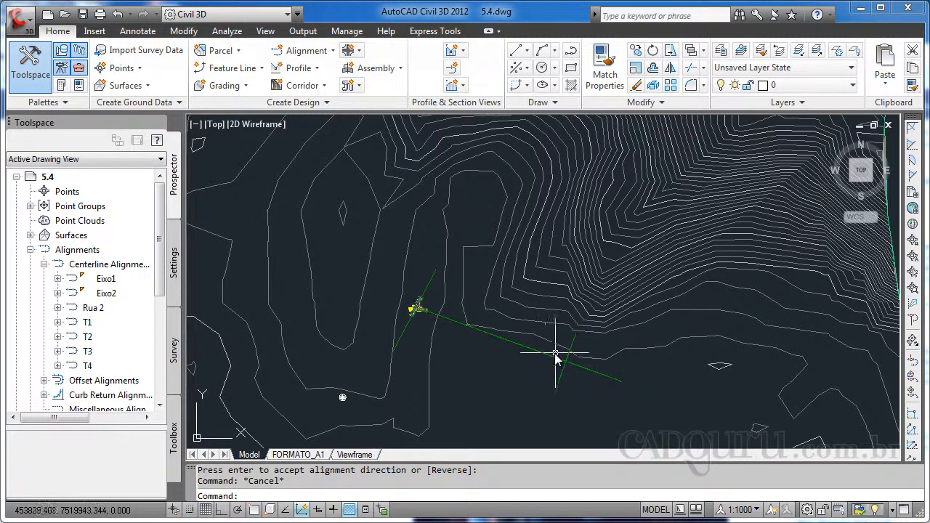
Start Create Roundabout centered at the intersection of the two crossing roads, selecting both roads as approaches
{"action": "left_click", "coordinate": [358, 52]}
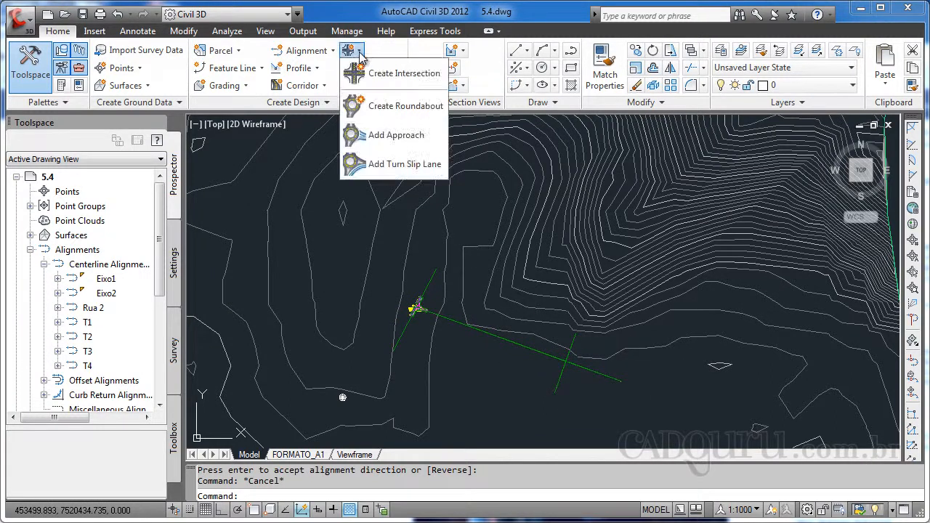
{"action": "left_click", "coordinate": [367, 109]}
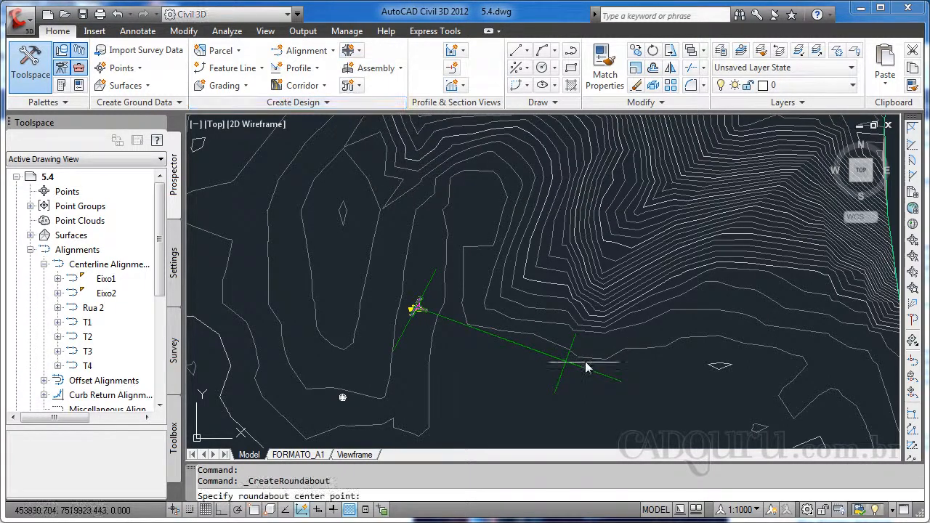
{"action": "scroll", "coordinate": [557, 356], "scroll_direction": "up", "scroll_amount": 3}
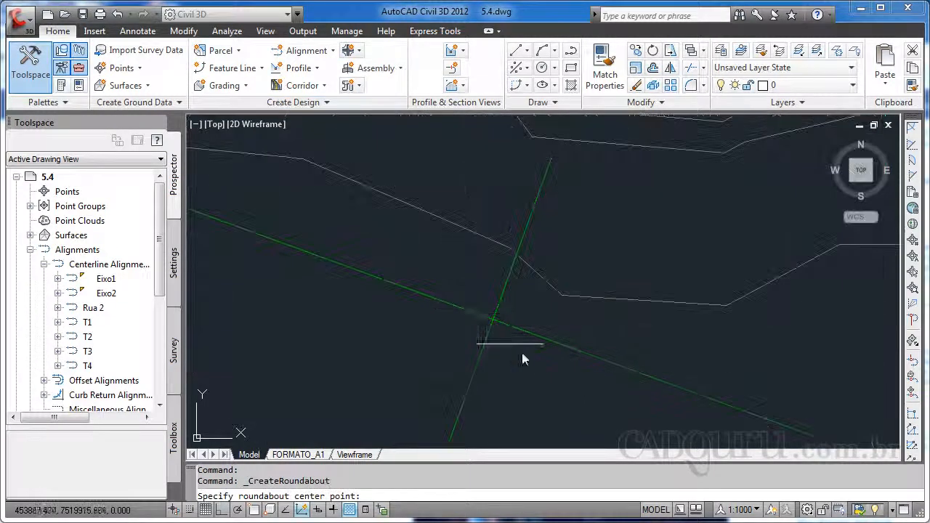
{"action": "right_click", "coordinate": [486, 323], "text": "shift"}
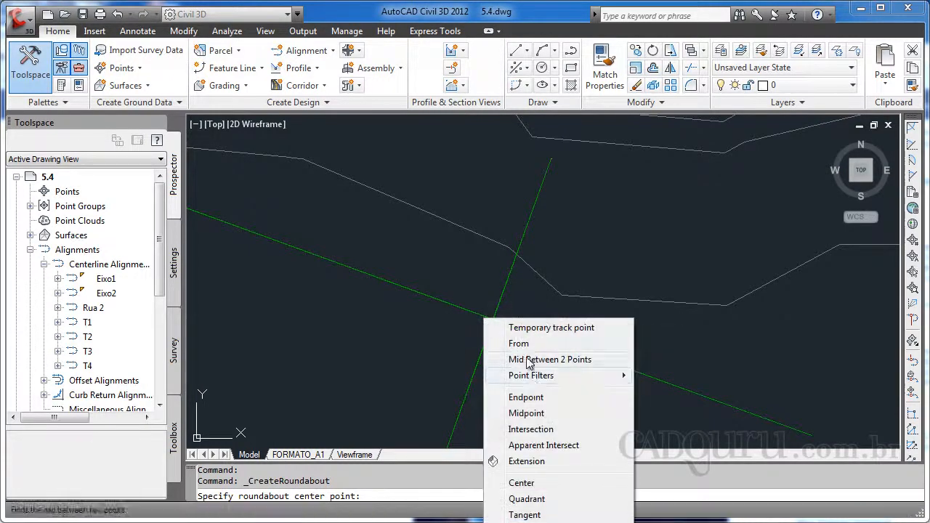
{"action": "left_click", "coordinate": [531, 429]}
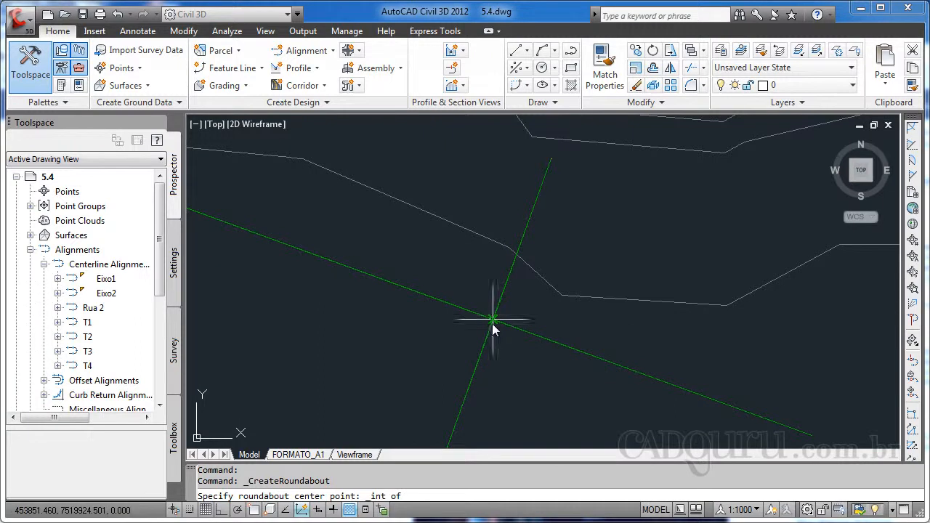
{"action": "left_click", "coordinate": [492, 321]}
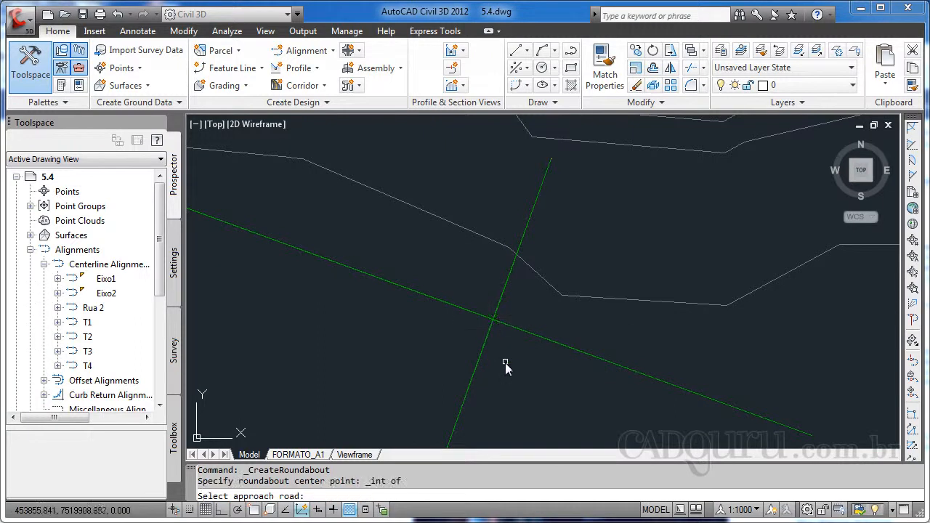
{"action": "left_click", "coordinate": [461, 317]}
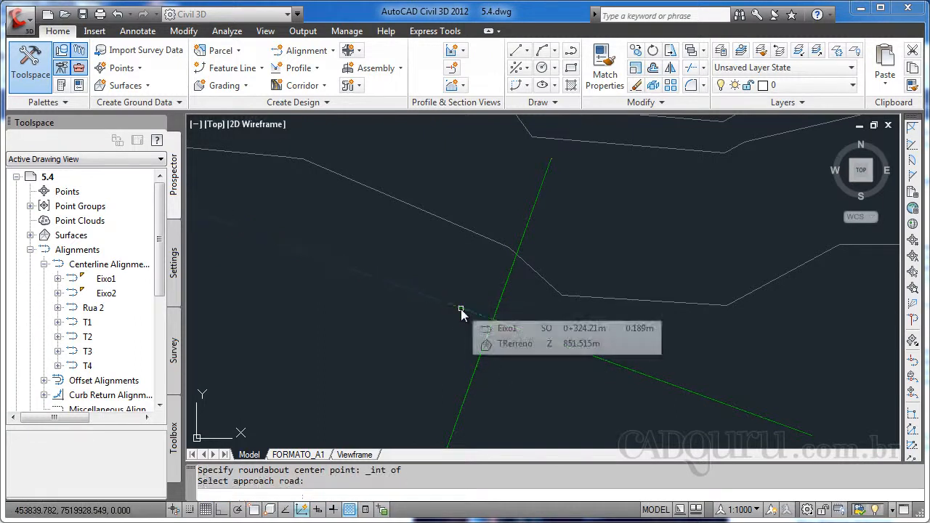
{"action": "left_click", "coordinate": [500, 306]}
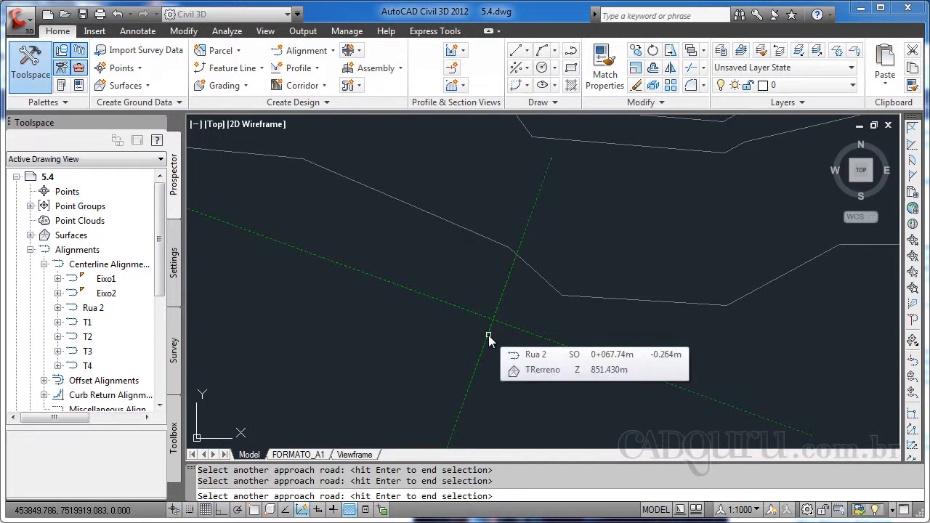
{"action": "key", "text": "Return"}
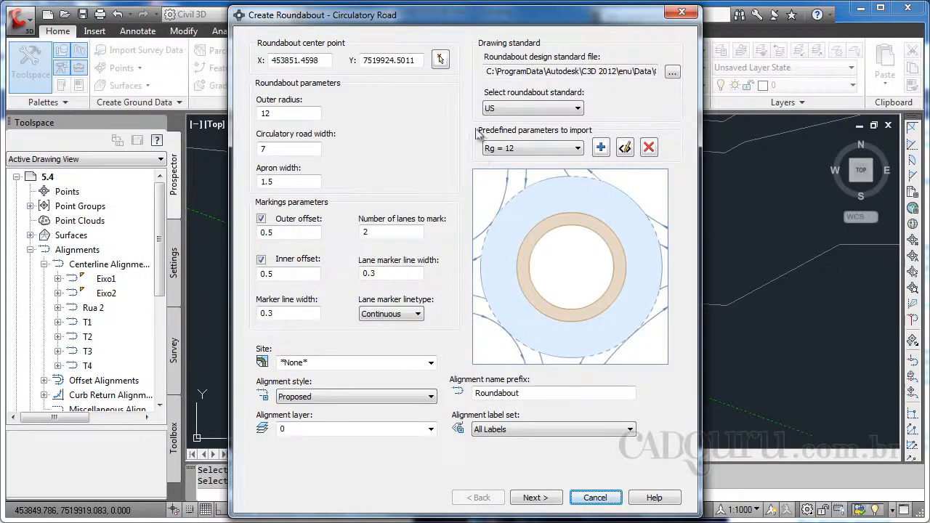
Set the circulatory road alignment label set to _No Label and continue to the approach roads
{"action": "left_click", "coordinate": [284, 112]}
{"action": "left_click", "coordinate": [514, 429]}
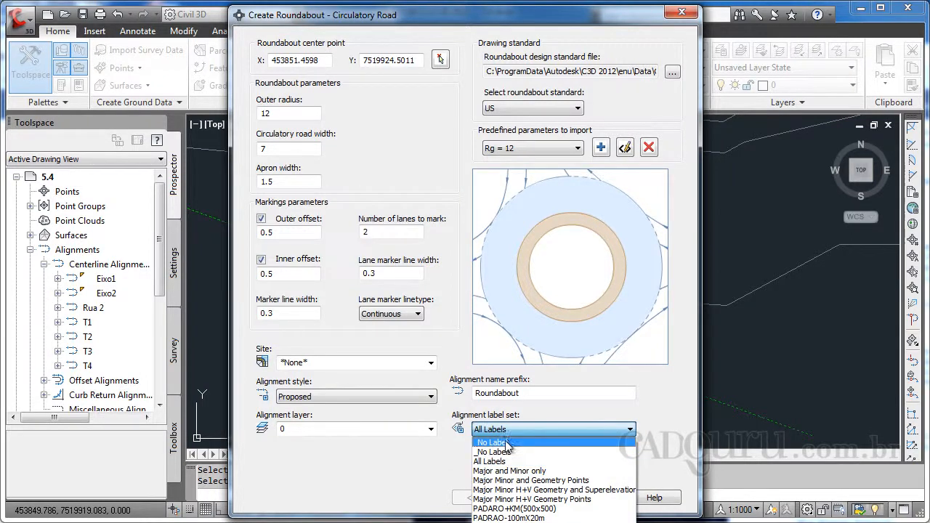
{"action": "left_click", "coordinate": [492, 445]}
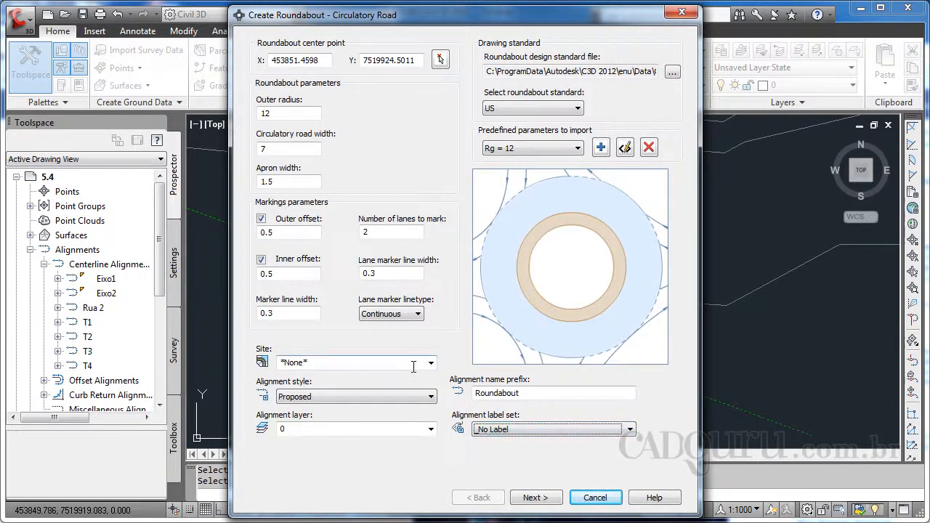
{"action": "left_click", "coordinate": [534, 498]}
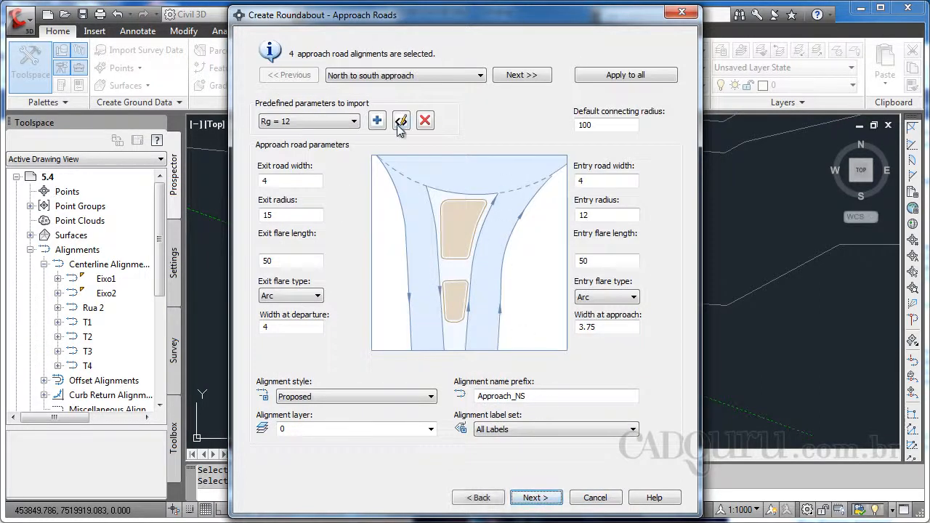
Set the approach road label set to _No Label, apply it to all approaches, and continue
{"action": "left_click", "coordinate": [514, 431]}
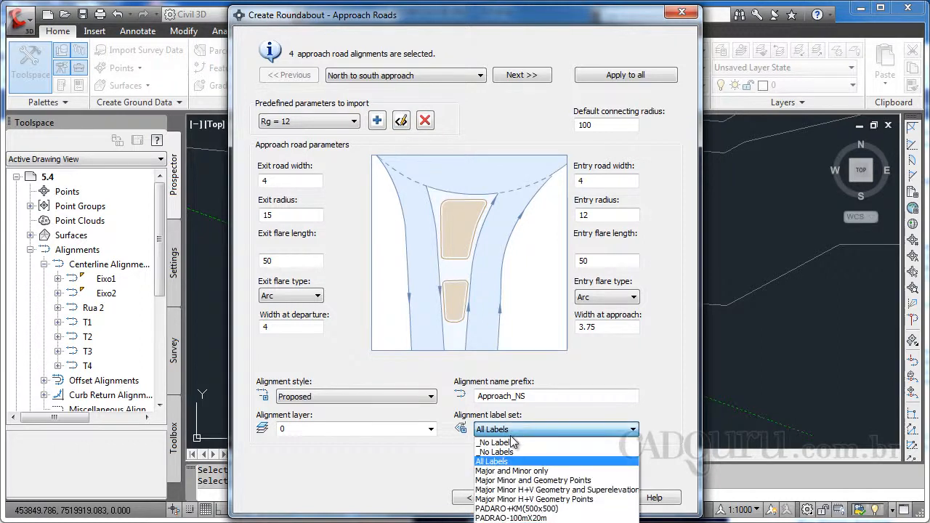
{"action": "left_click", "coordinate": [507, 452]}
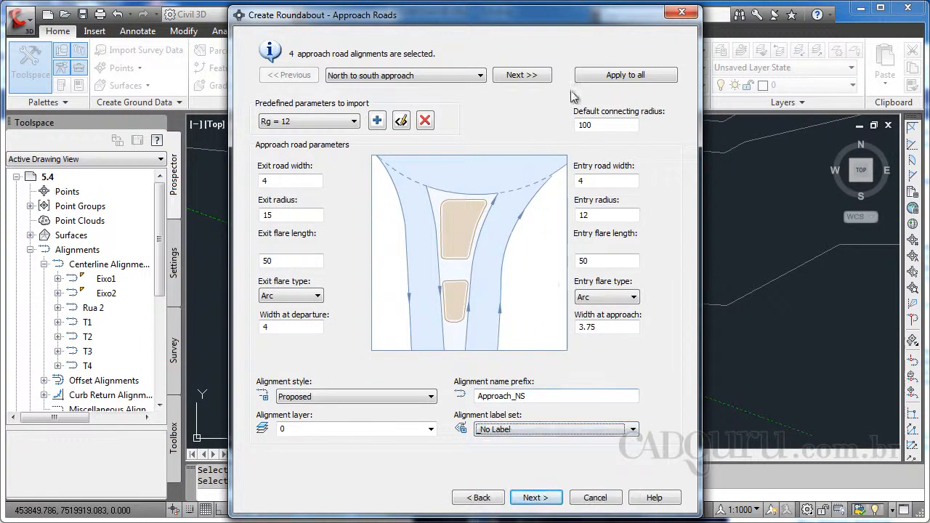
{"action": "left_click", "coordinate": [609, 81]}
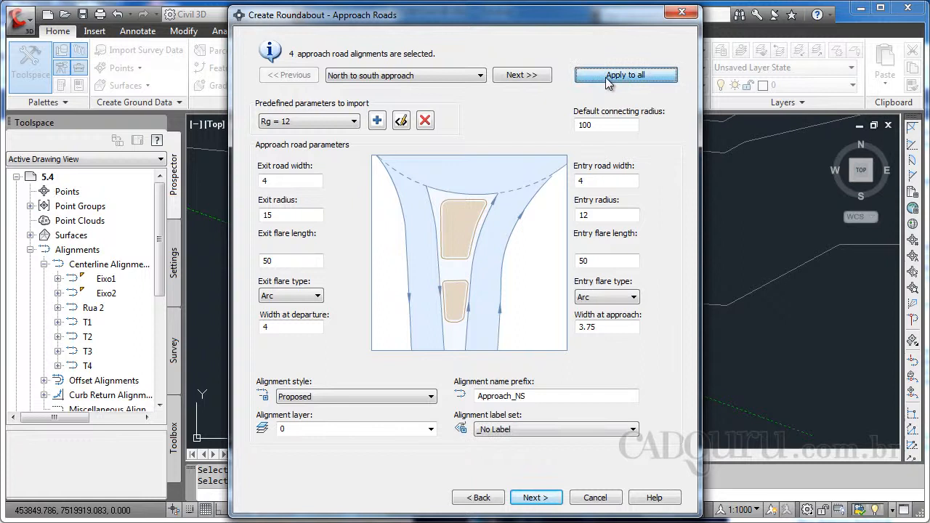
{"action": "left_click", "coordinate": [481, 75]}
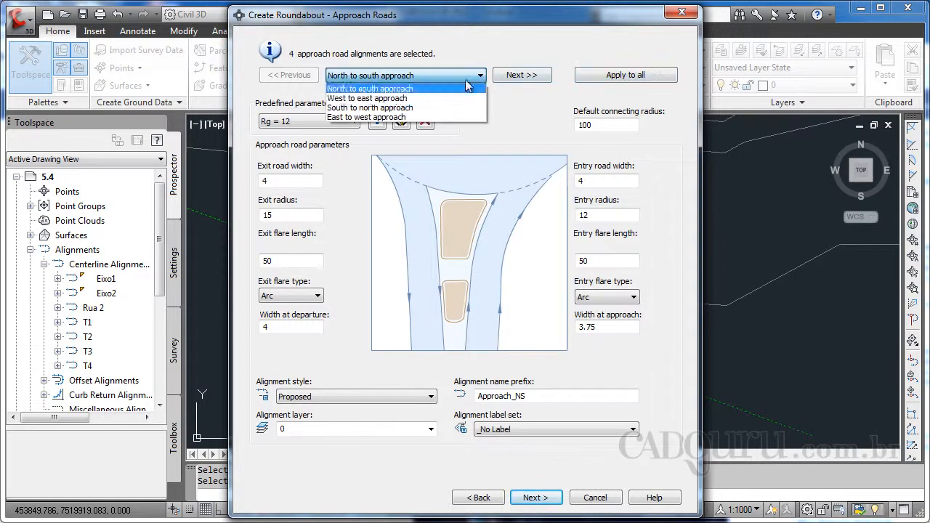
{"action": "left_click", "coordinate": [387, 99]}
{"action": "left_click", "coordinate": [398, 79]}
{"action": "left_click", "coordinate": [400, 87]}
{"action": "left_click", "coordinate": [535, 497]}
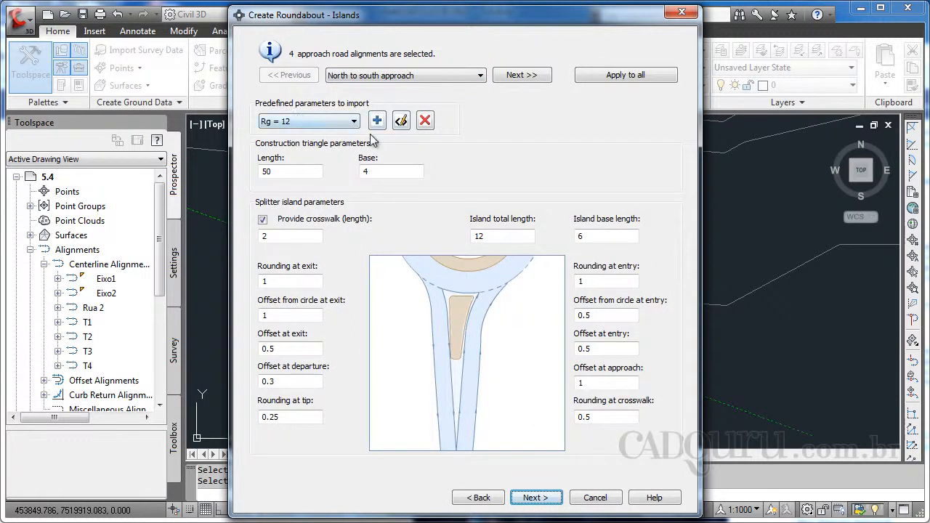
Apply the island and markings-and-signs settings to all approaches and finish creating the roundabout
{"action": "left_click", "coordinate": [609, 77]}
{"action": "left_click", "coordinate": [536, 497]}
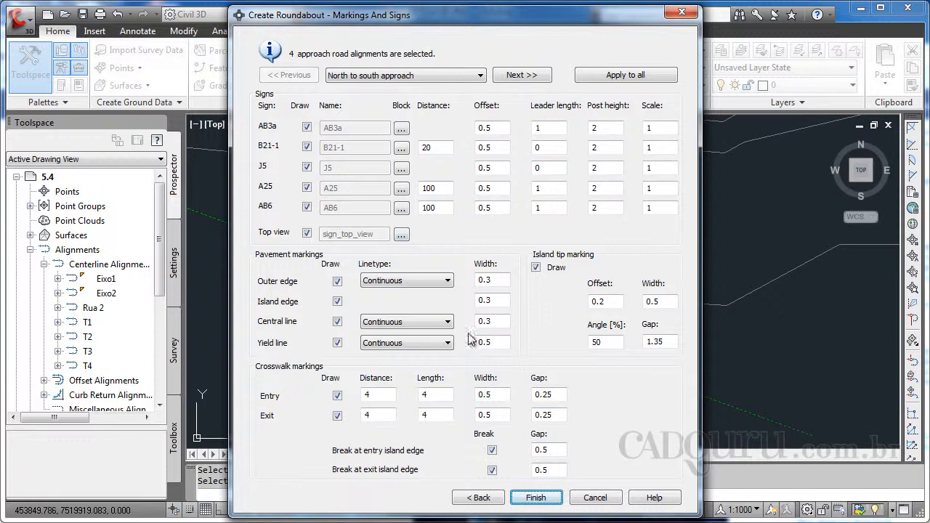
{"action": "left_click", "coordinate": [628, 82]}
{"action": "left_click", "coordinate": [538, 498]}
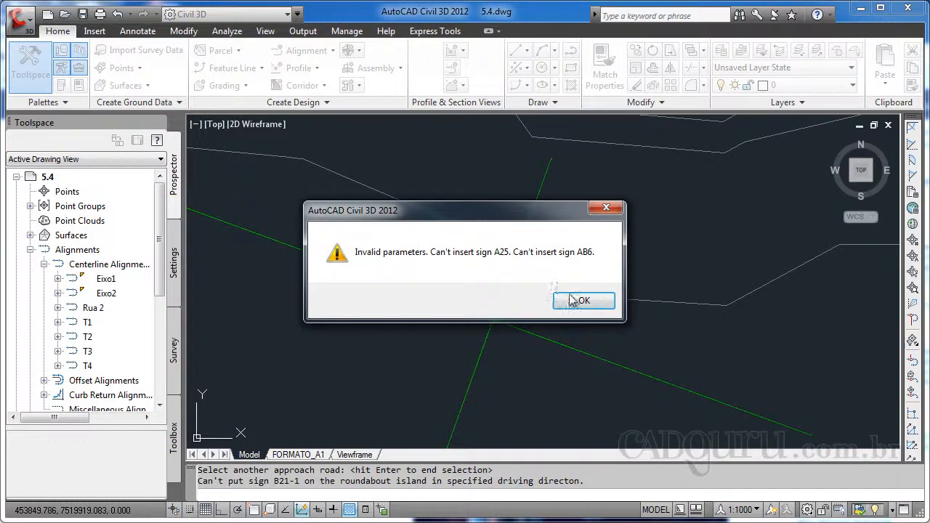
{"action": "left_click", "coordinate": [581, 304]}
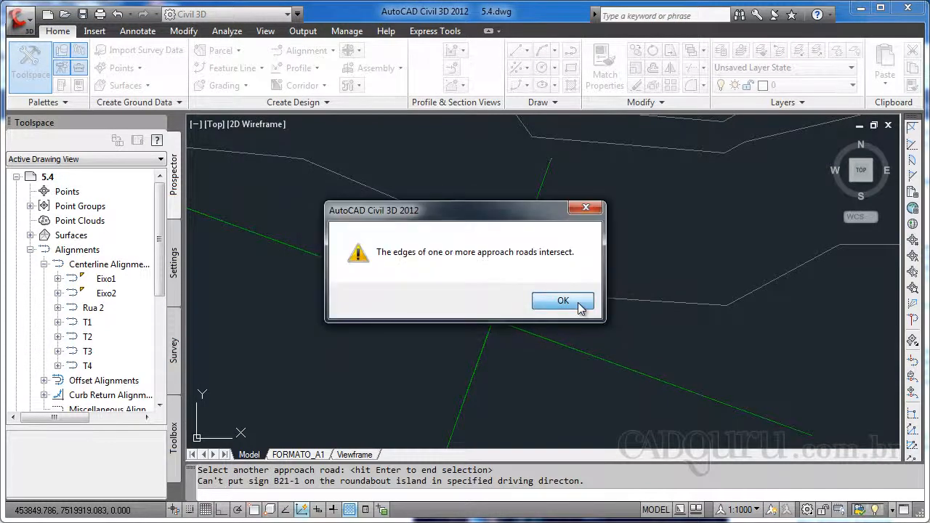
{"action": "left_click", "coordinate": [580, 303]}
{"action": "left_click", "coordinate": [572, 306]}
{"action": "left_click", "coordinate": [563, 305]}
{"action": "left_click", "coordinate": [563, 305]}
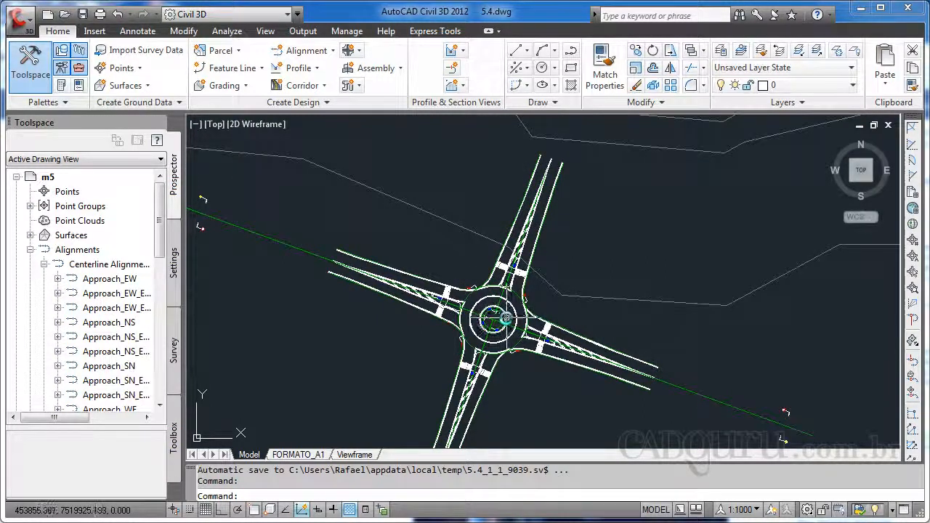
Inspect the new roundabout and the road leading back to the first junction
{"action": "scroll", "coordinate": [502, 323], "scroll_direction": "up", "scroll_amount": 2}
{"action": "mouse_move", "coordinate": [494, 346]}
{"action": "middle_mouse_down"}
{"action": "mouse_move", "coordinate": [547, 218]}
{"action": "mouse_move", "coordinate": [532, 274]}
{"action": "middle_mouse_up"}
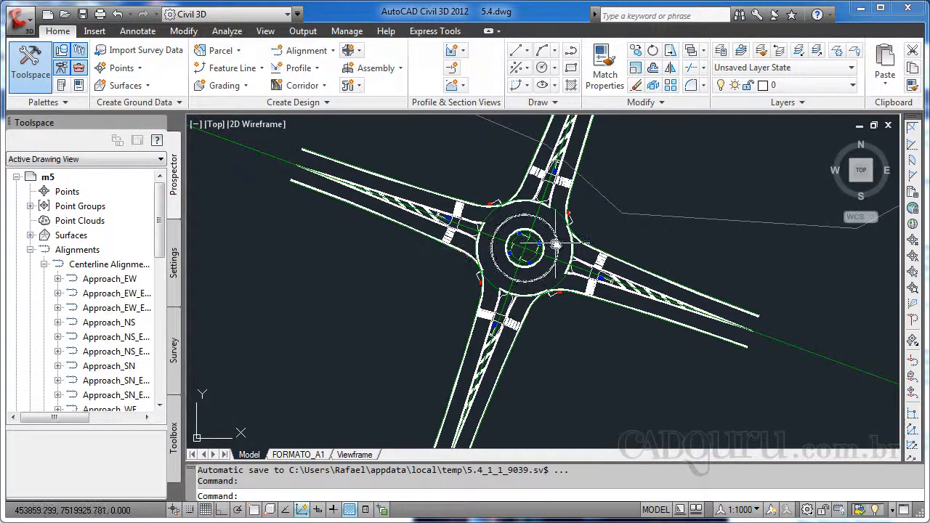
{"action": "mouse_move", "coordinate": [551, 244]}
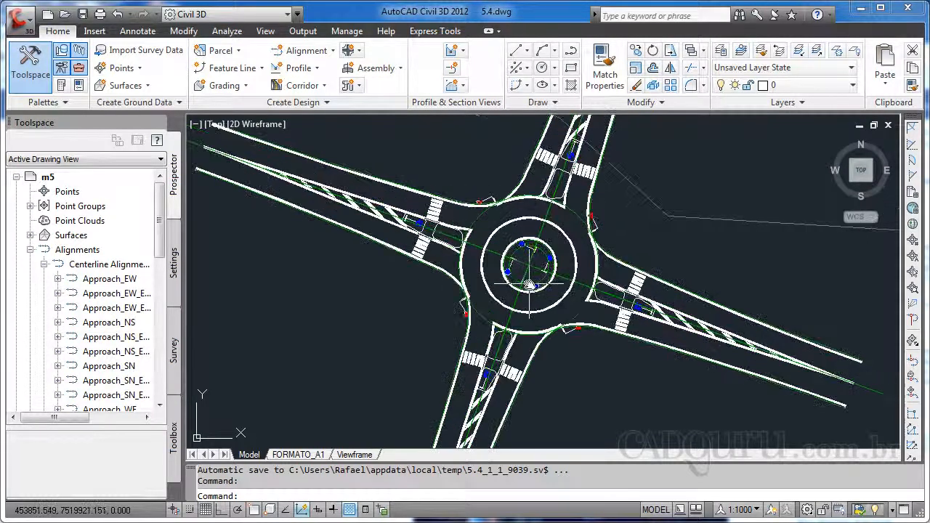
{"action": "scroll", "coordinate": [538, 305], "scroll_direction": "down", "scroll_amount": 2}
{"action": "mouse_move", "coordinate": [543, 277]}
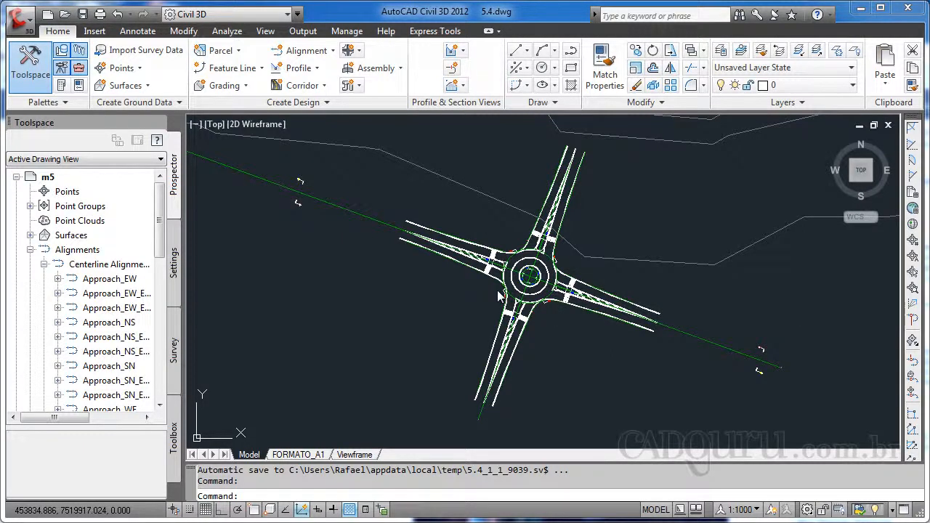
{"action": "scroll", "coordinate": [479, 294], "scroll_direction": "down", "scroll_amount": 4}
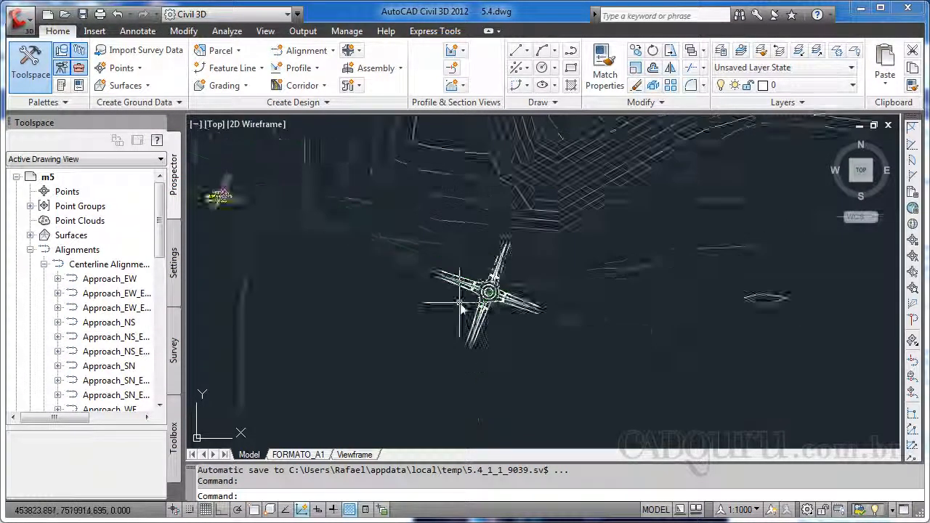
{"action": "scroll", "coordinate": [307, 245], "scroll_direction": "up", "scroll_amount": 4}
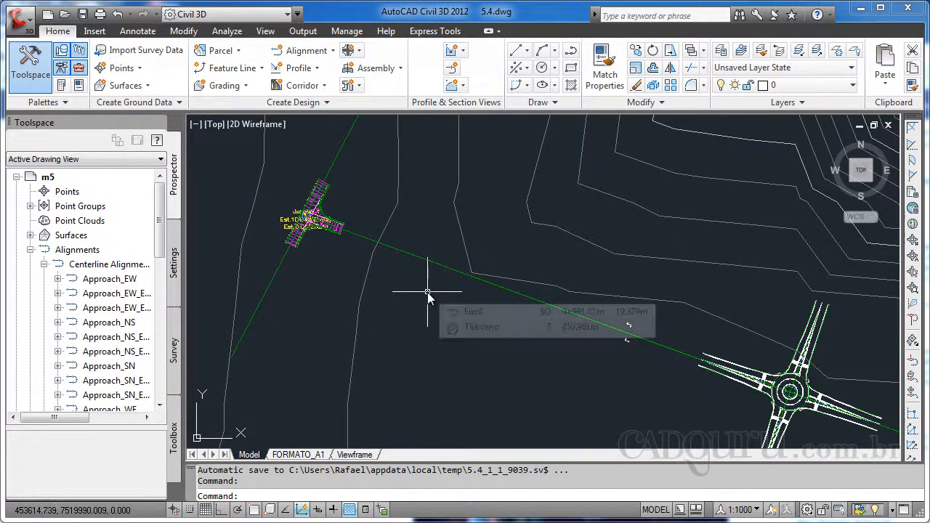
{"action": "mouse_move", "coordinate": [425, 306]}
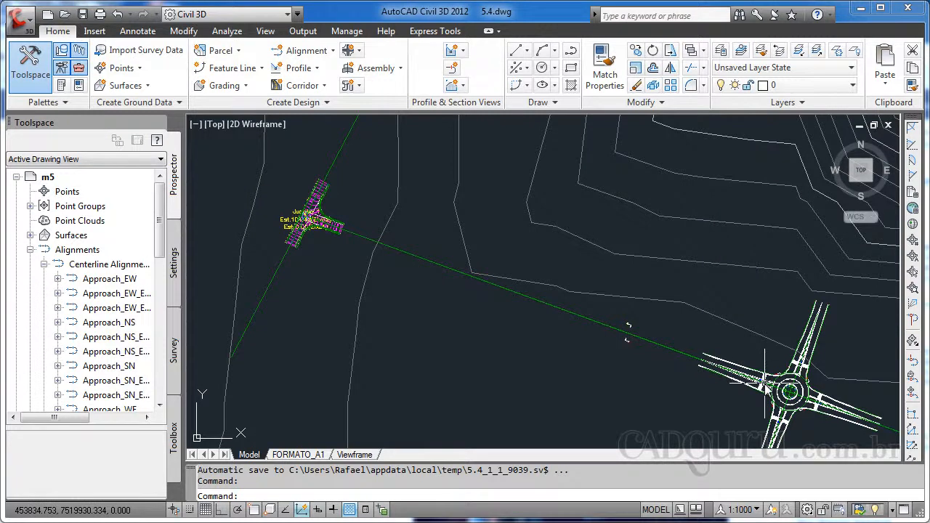
{"action": "mouse_move", "coordinate": [730, 334]}
{"action": "middle_mouse_down"}
{"action": "mouse_move", "coordinate": [718, 305]}
{"action": "mouse_move", "coordinate": [726, 267]}
{"action": "middle_mouse_up"}
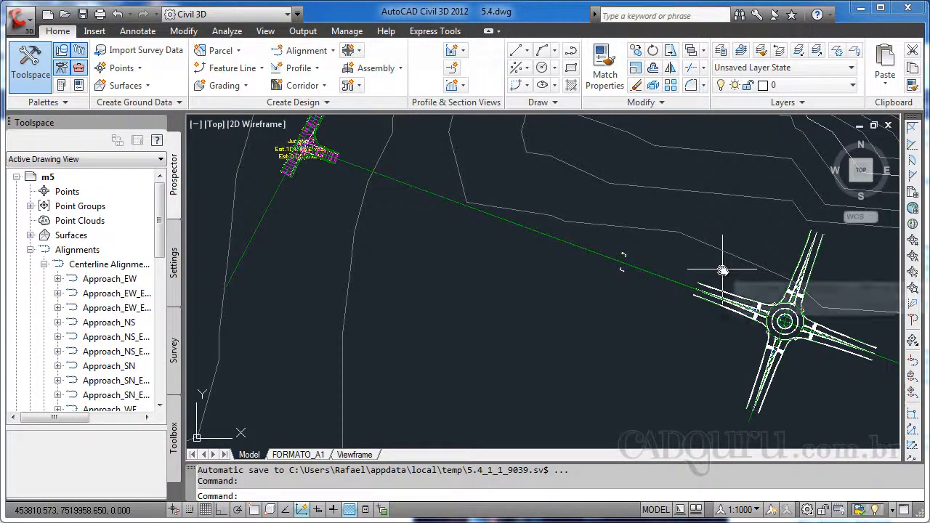